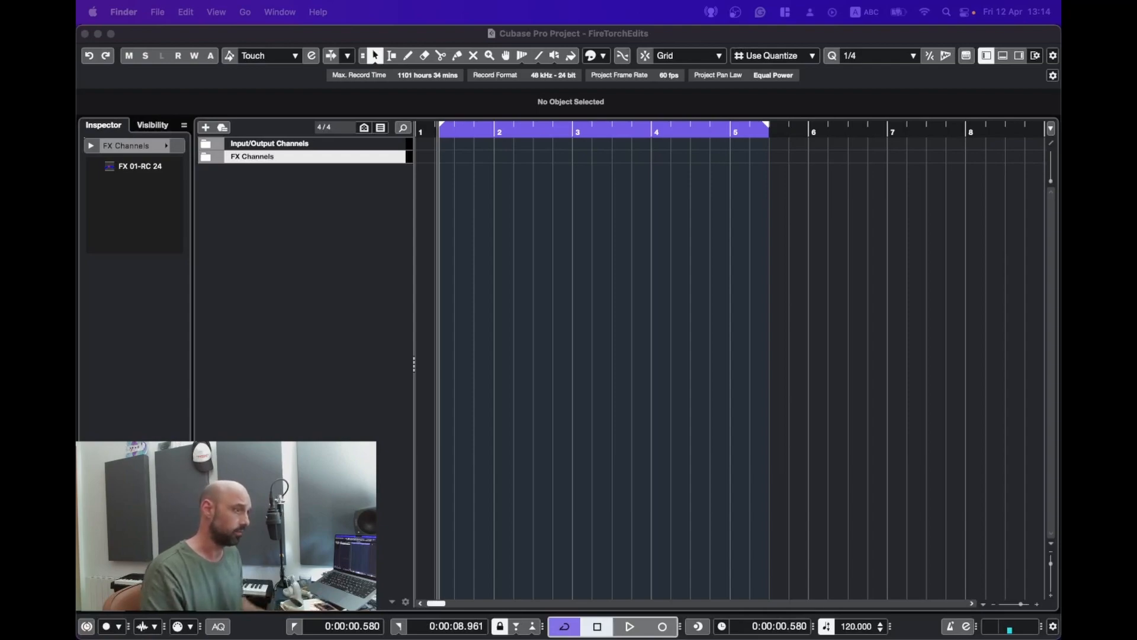
Step: Import the Whoosh Fire Flame Buffet Double-01 sound, place it at the project start and audition it
drag(452, 265, 426, 178)
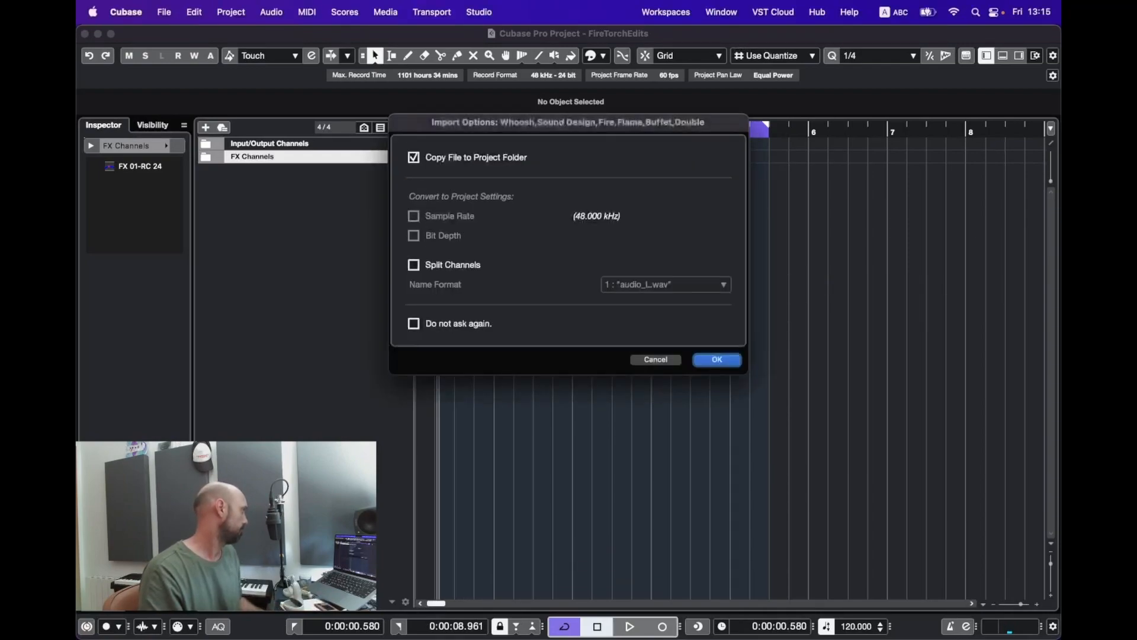
key(Return)
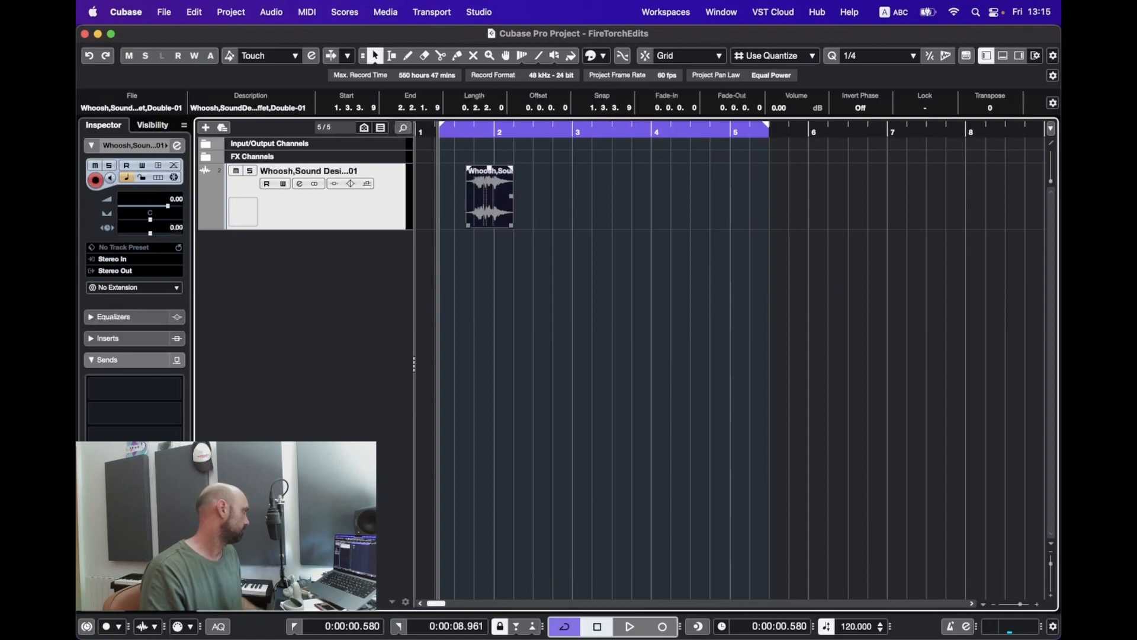
drag(479, 188, 432, 187)
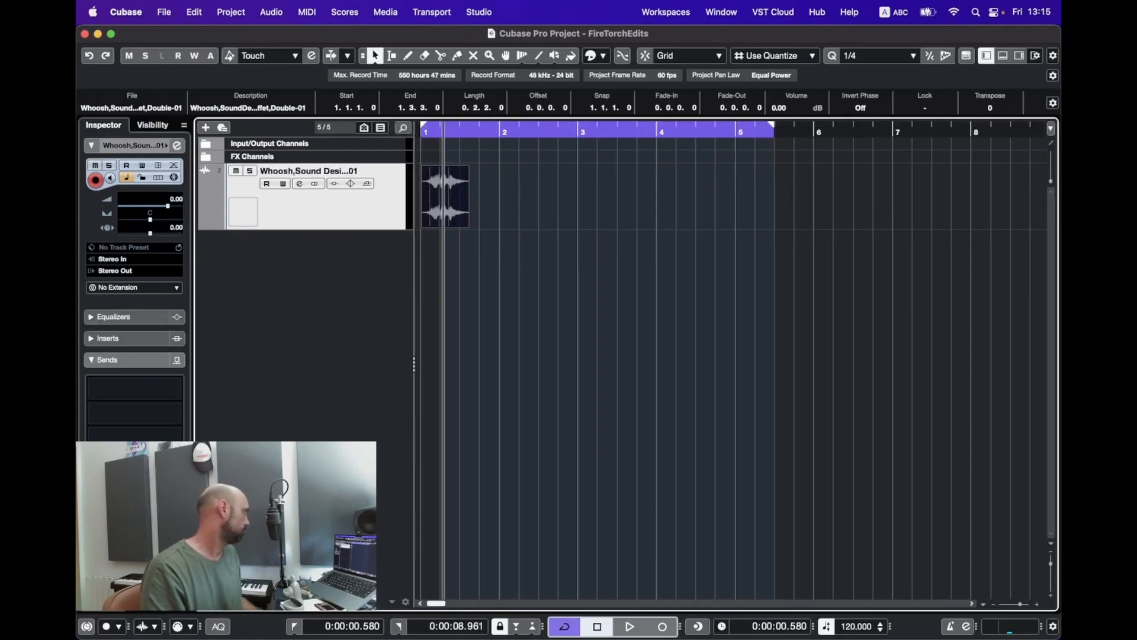
key(space)
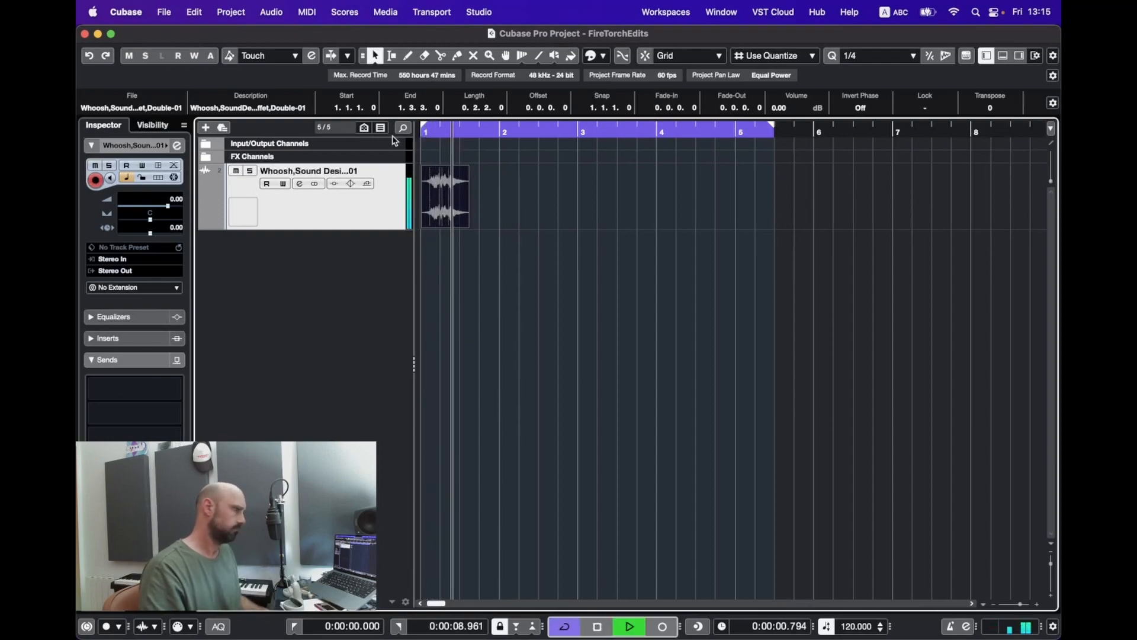
key(space)
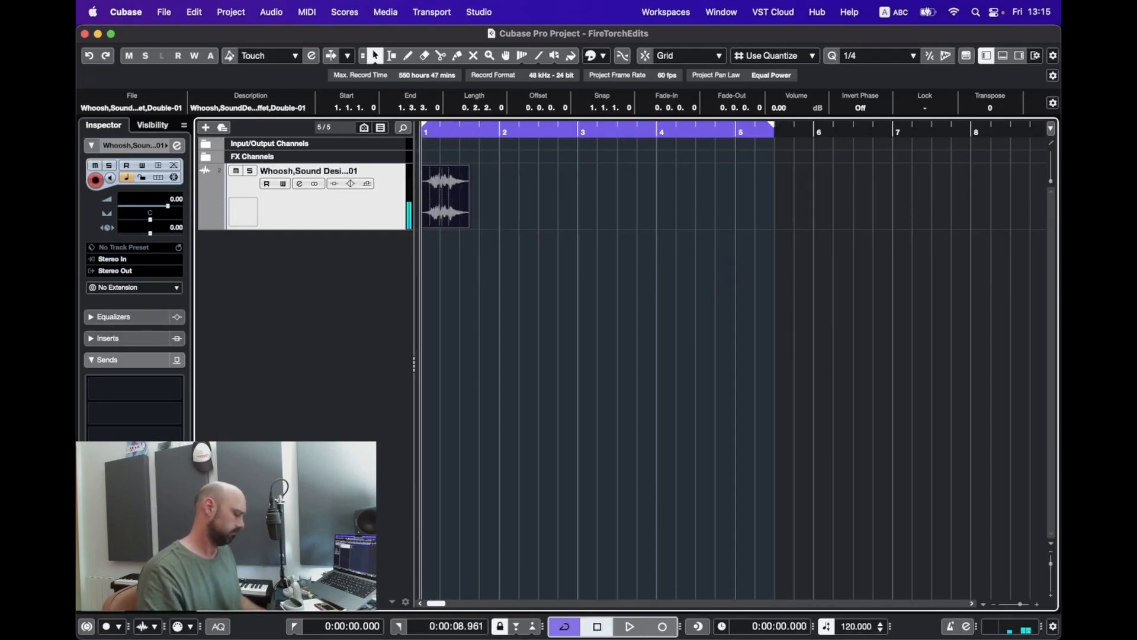
Step: Trim 0.0.1.15 of silence off the whoosh's start, realign it to bar 1 and preview it
key(h)
key(h)
key(h)
drag(424, 225, 452, 225)
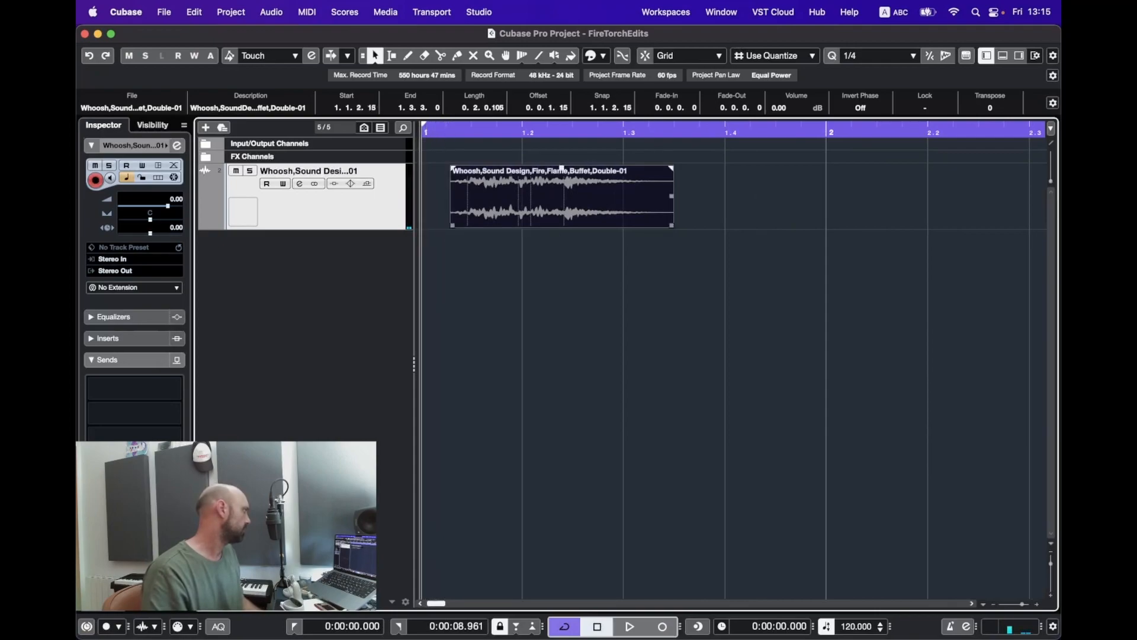
drag(561, 169, 512, 173)
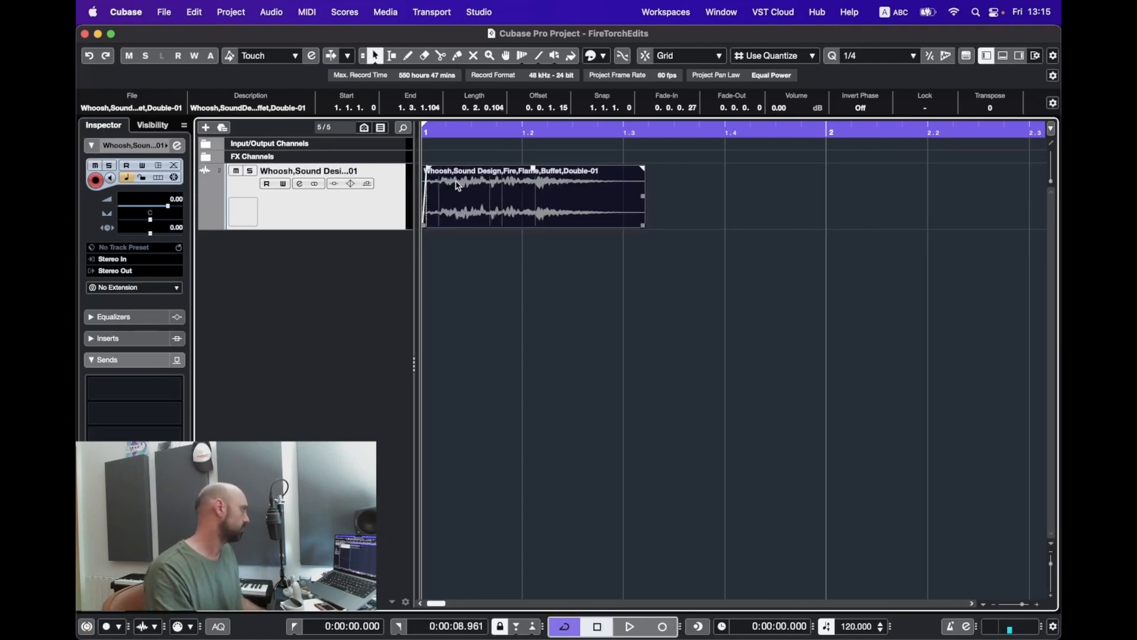
key(space)
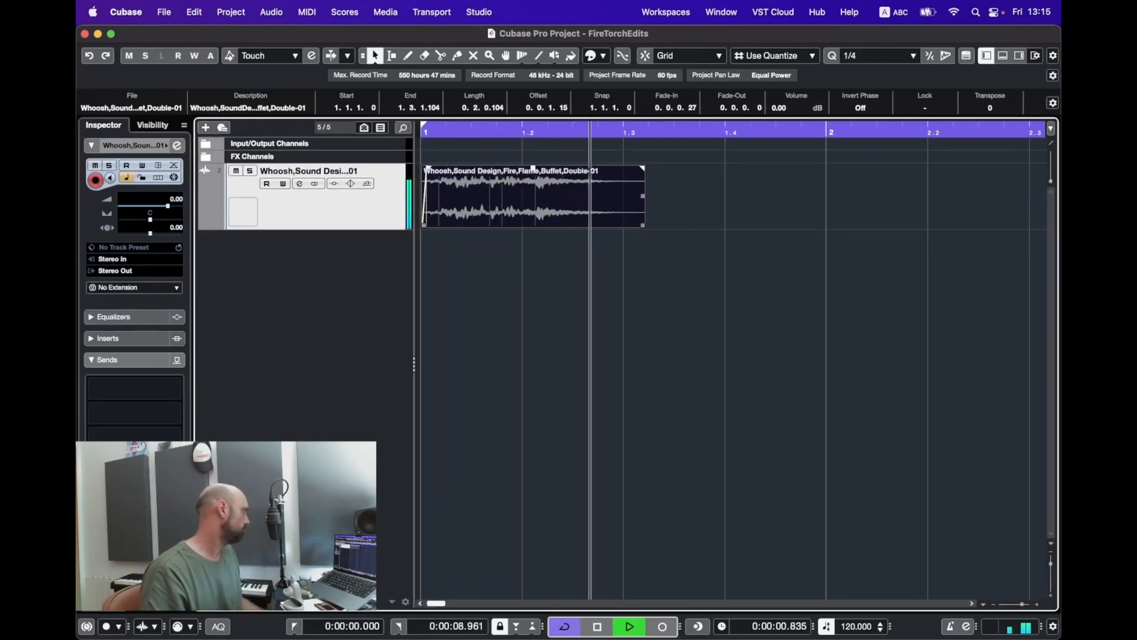
key(space)
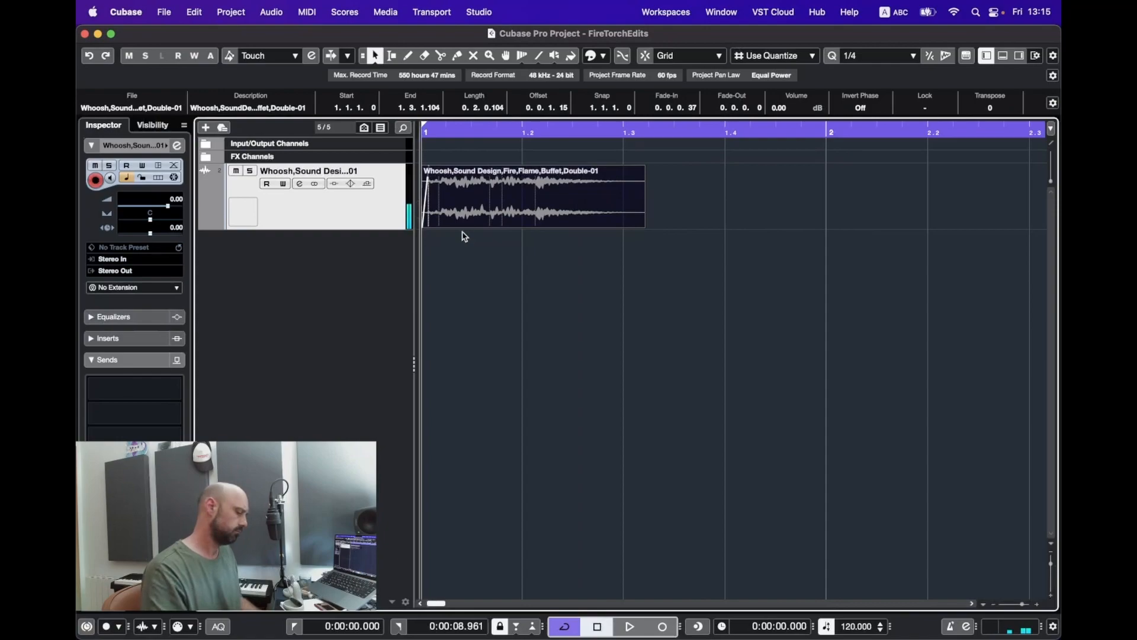
key(h)
key(h)
key(g)
key(g)
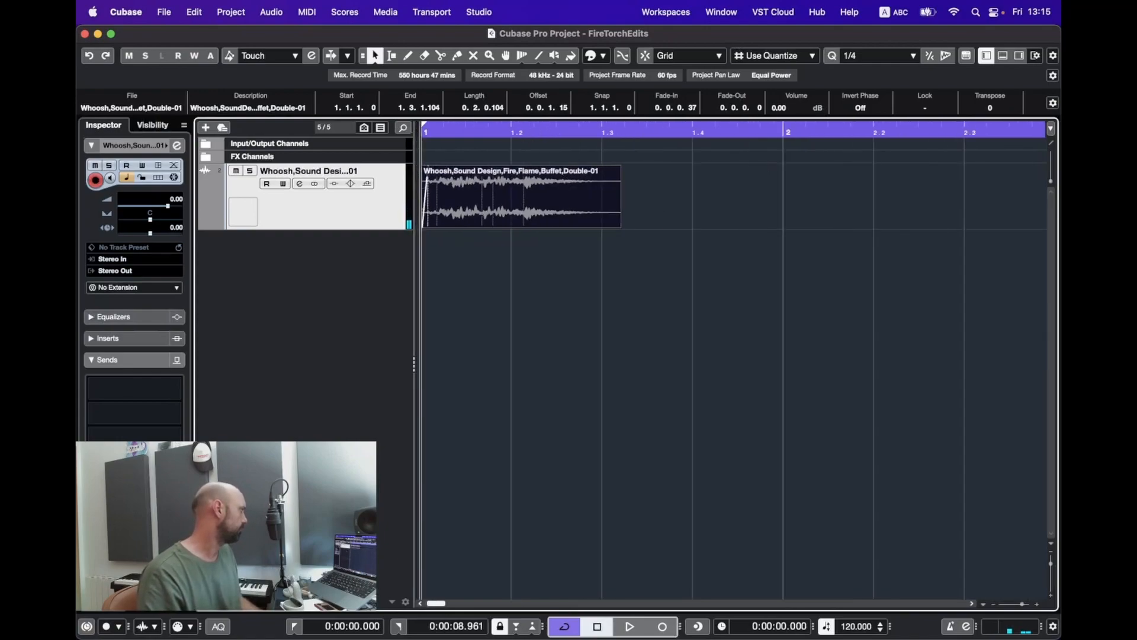
key(g)
key(g)
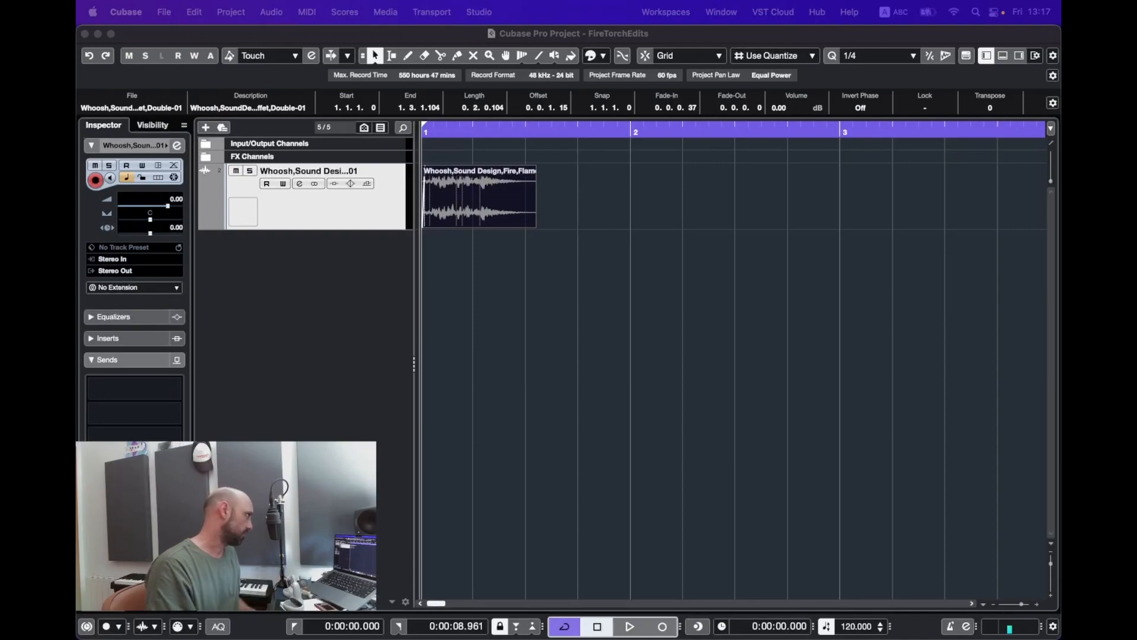
Step: Add Constant Fire-01 at bar 1 on a soloed track and set the cycle range to 1.1.1.0–10.4.1.21
drag(640, 284, 556, 285)
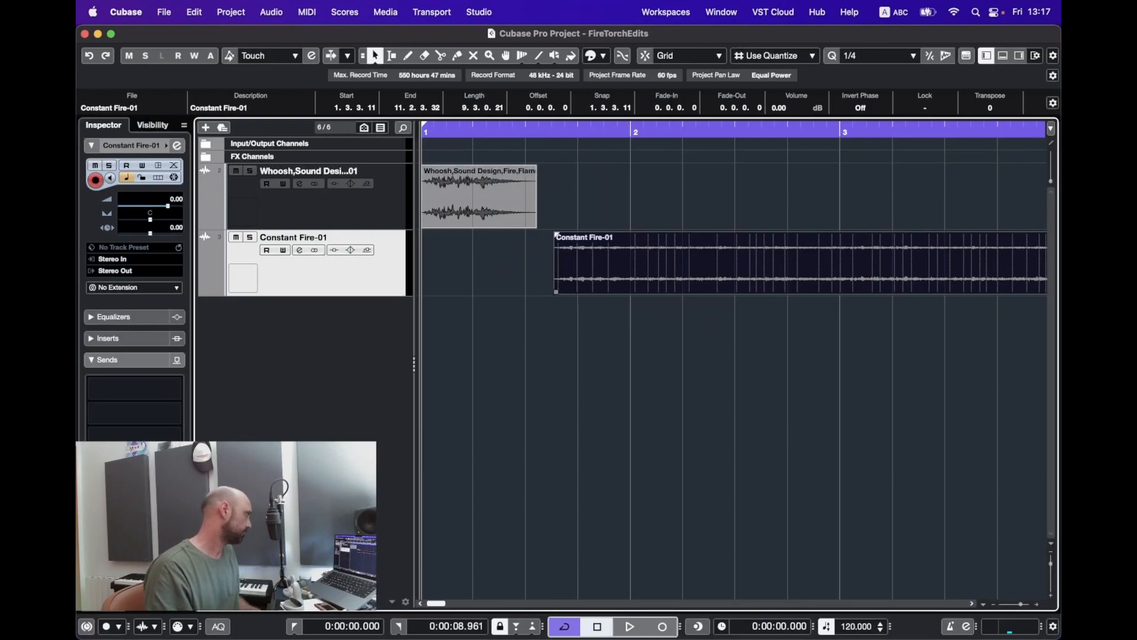
key(ctrl+l)
key(s)
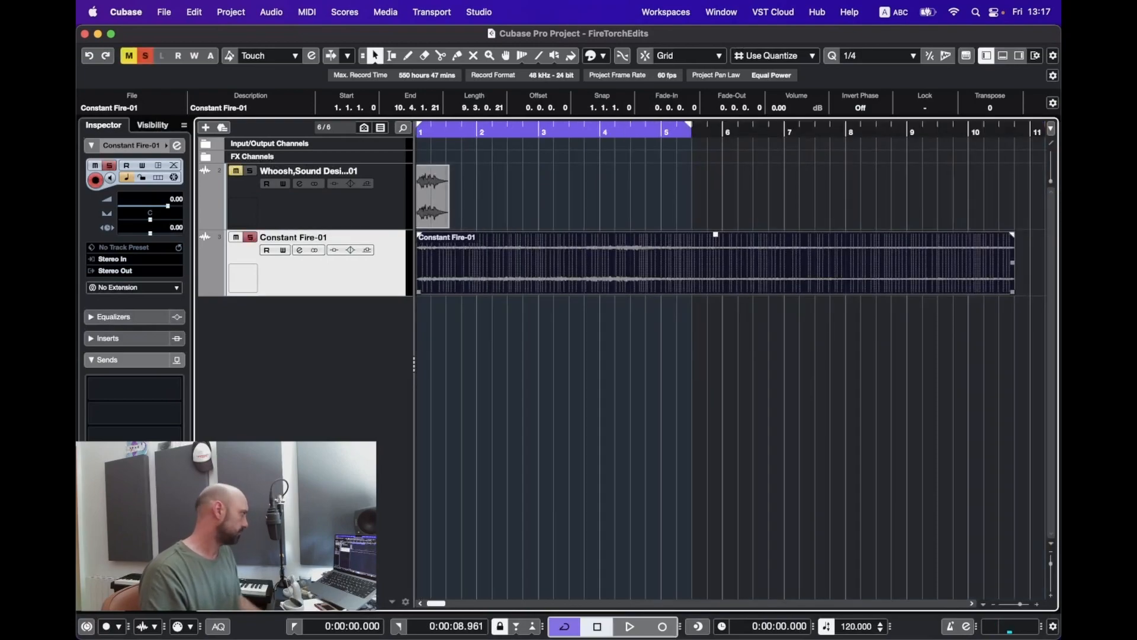
key(shift+f)
key(space)
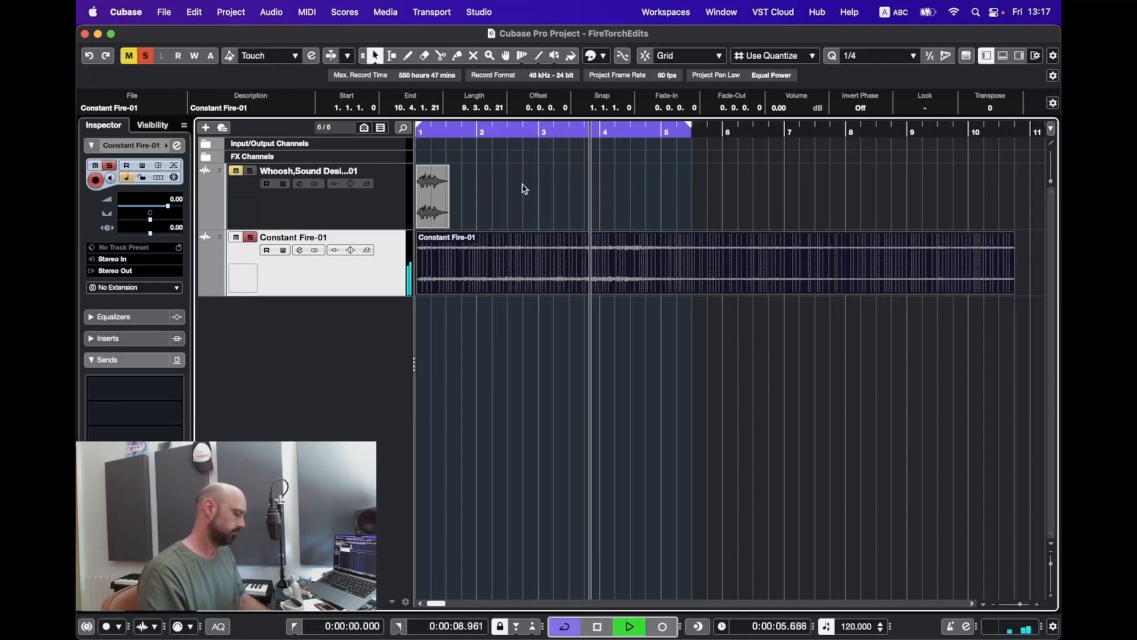
key(p)
key(space)
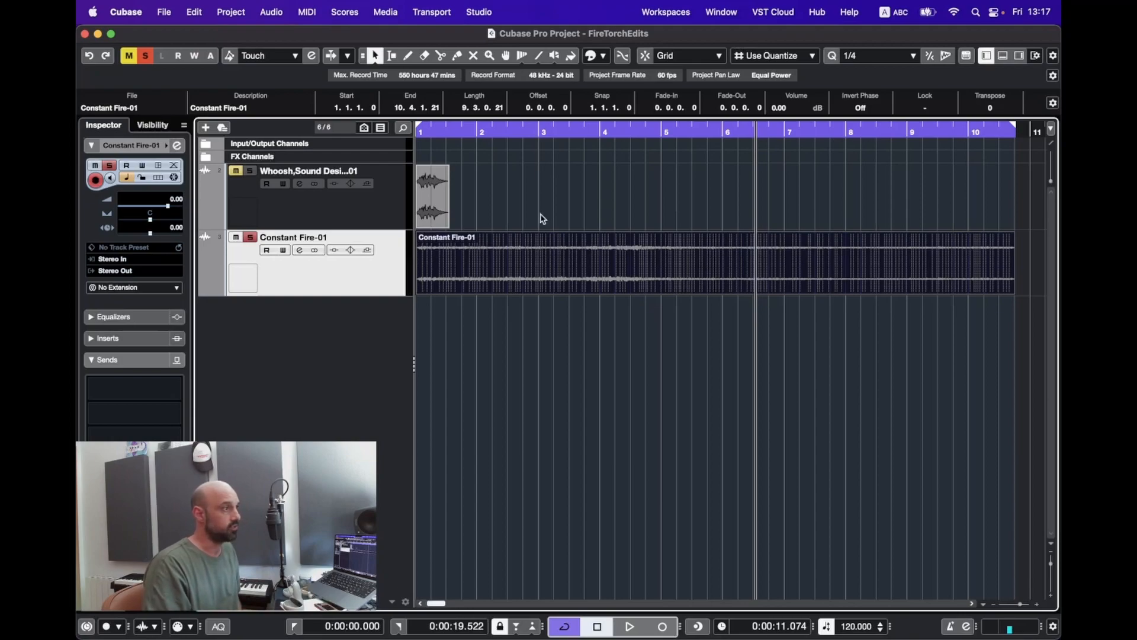
click(547, 260)
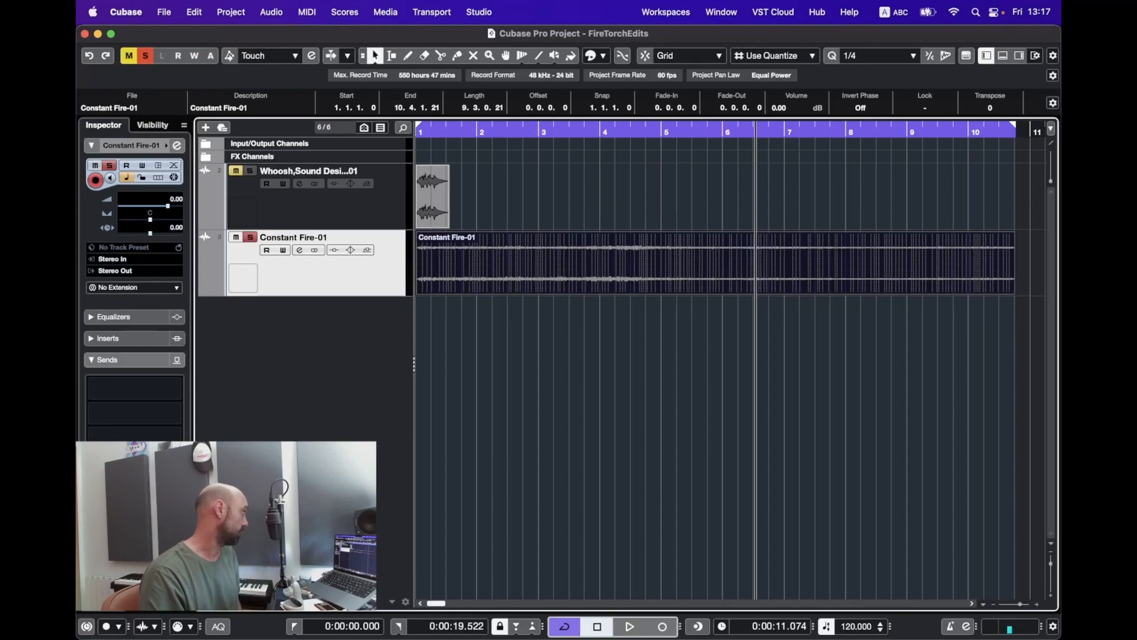
Step: Convert the stereo Constant Fire track to mono L and R tracks, deleting the source track
click(230, 12)
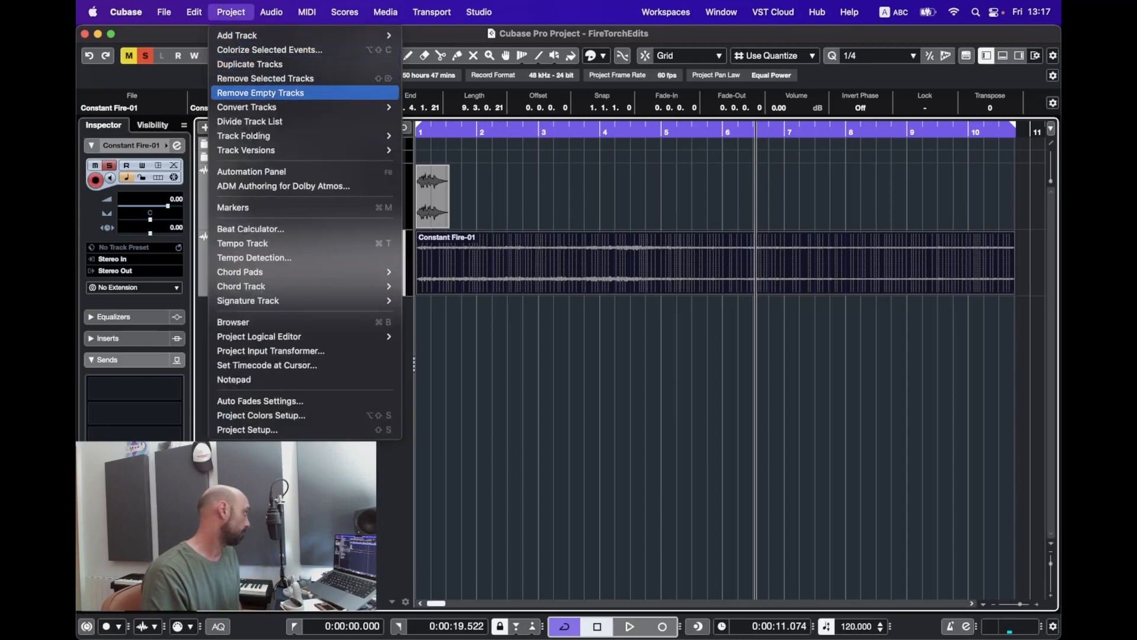
mouse_move(288, 106)
click(457, 106)
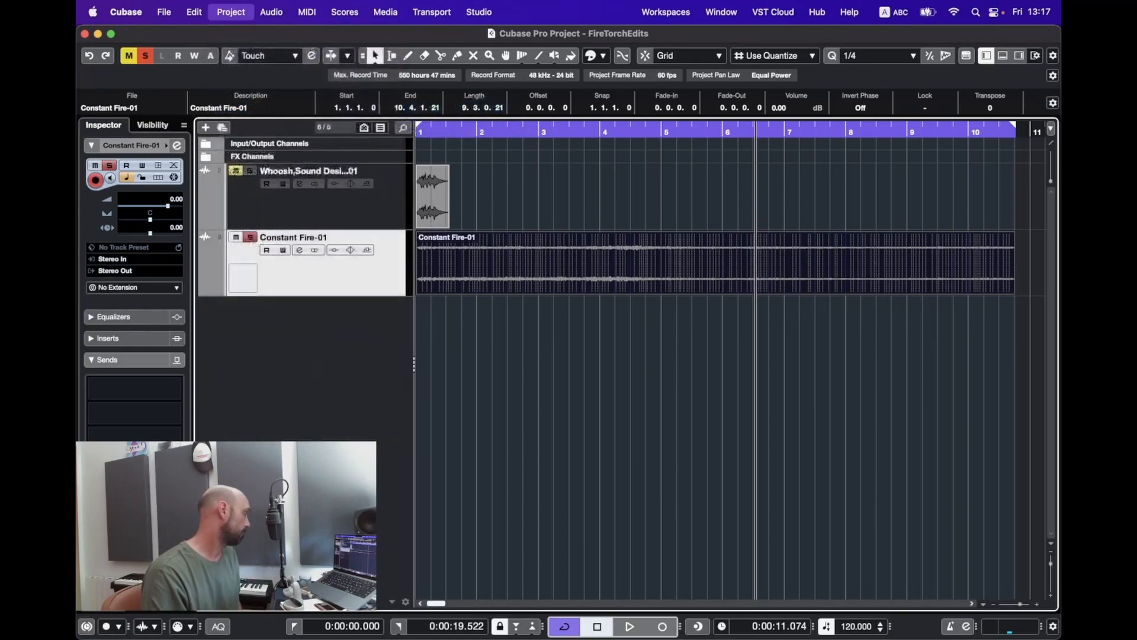
click(521, 202)
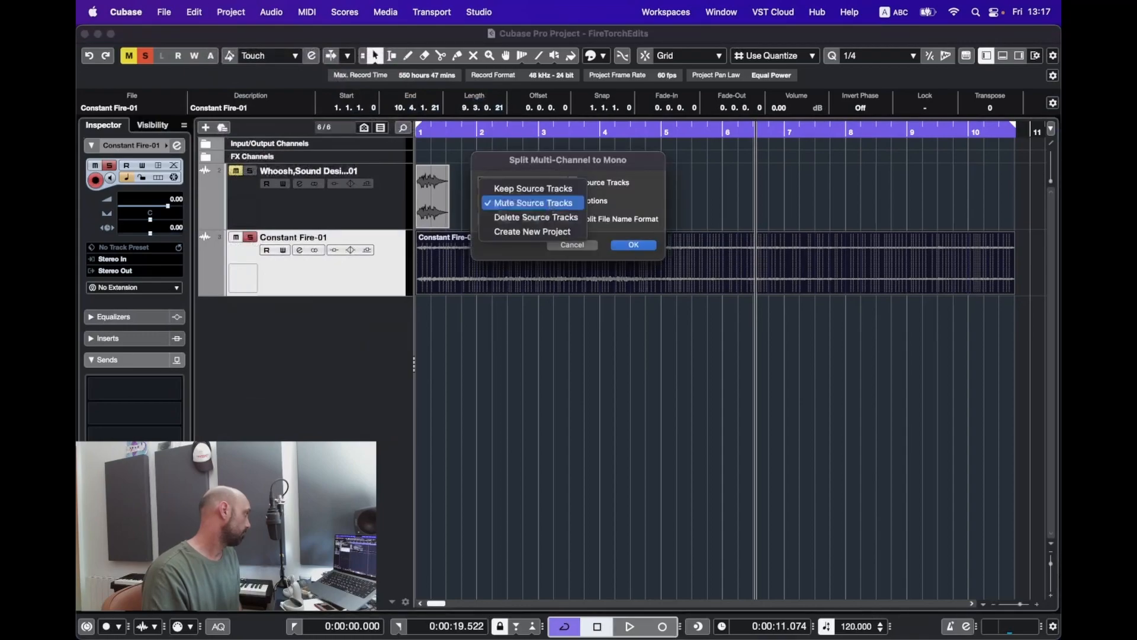
click(535, 217)
click(631, 245)
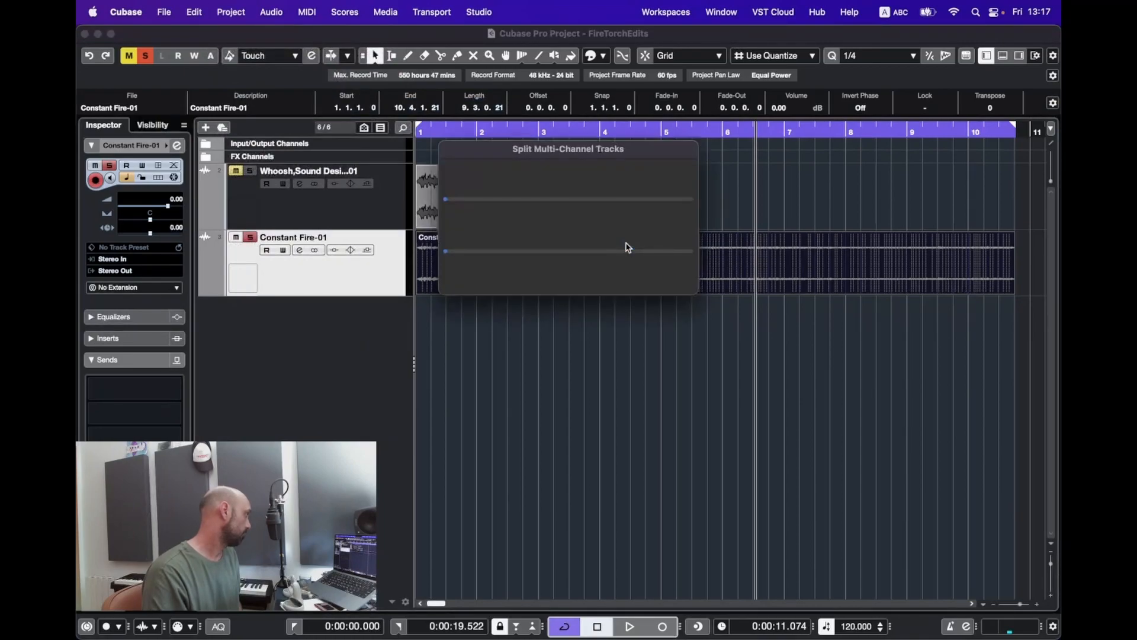
Step: Remove the Constant Fire-01_R track and play the remaining left-channel track
right_click(342, 345)
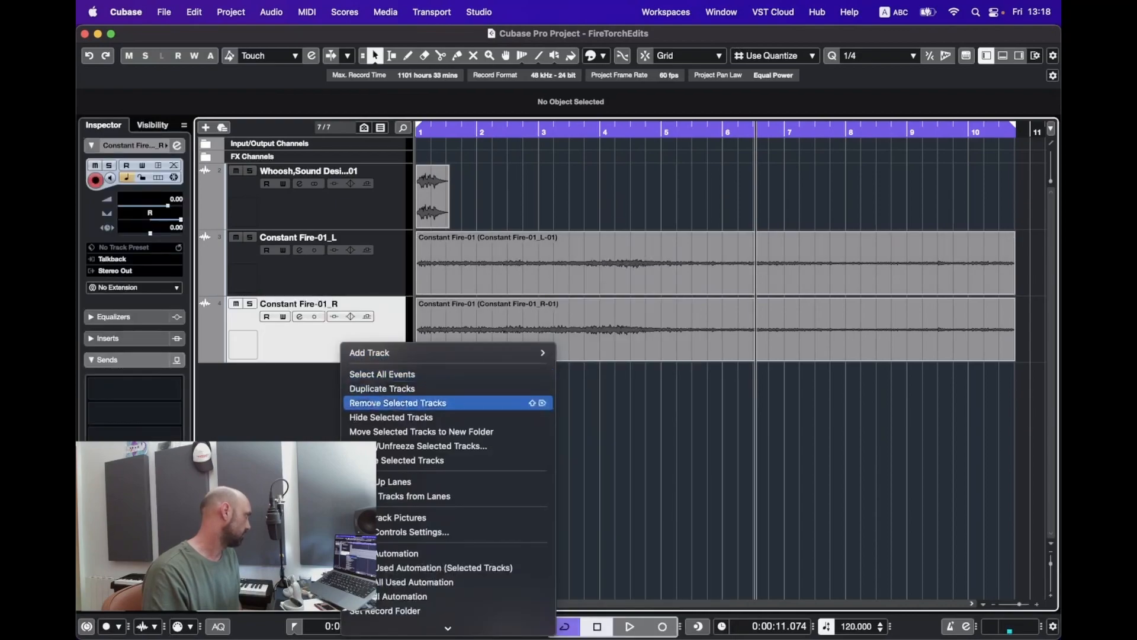
click(374, 403)
key(Return)
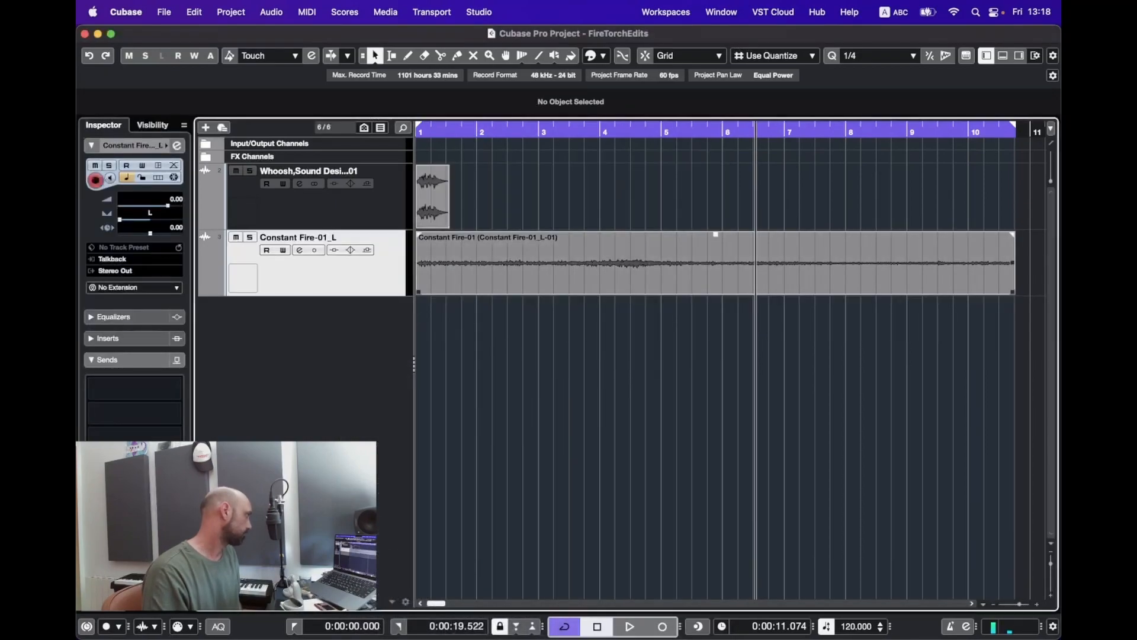
key(space)
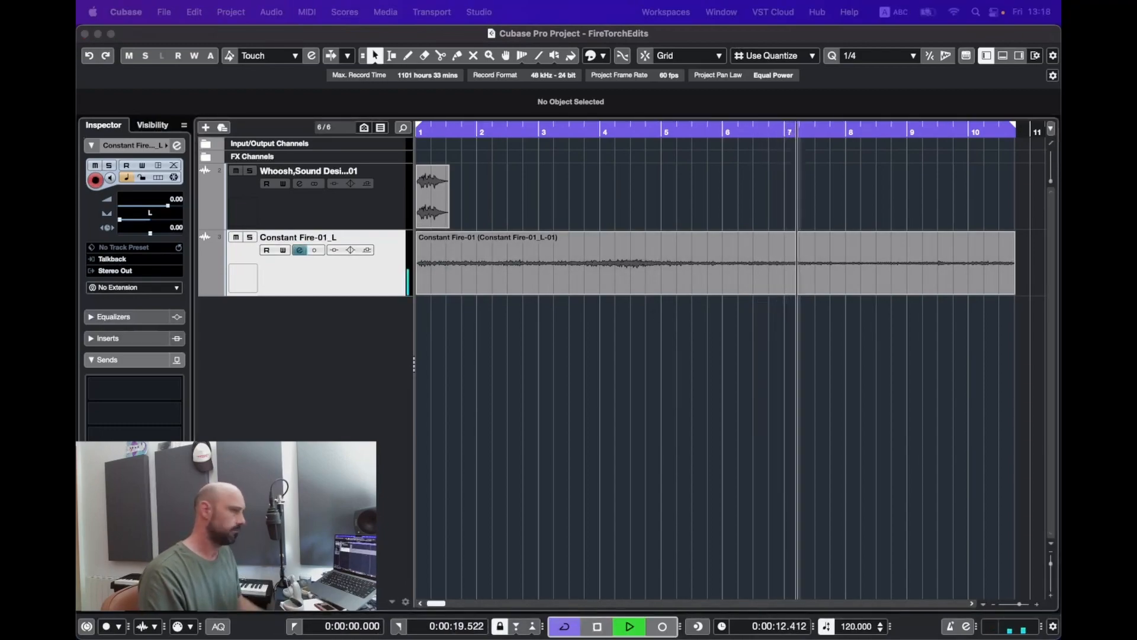
Step: Open Constant Fire-01_L's channel settings and give its EQ a low-band cut near 95 Hz
key(e)
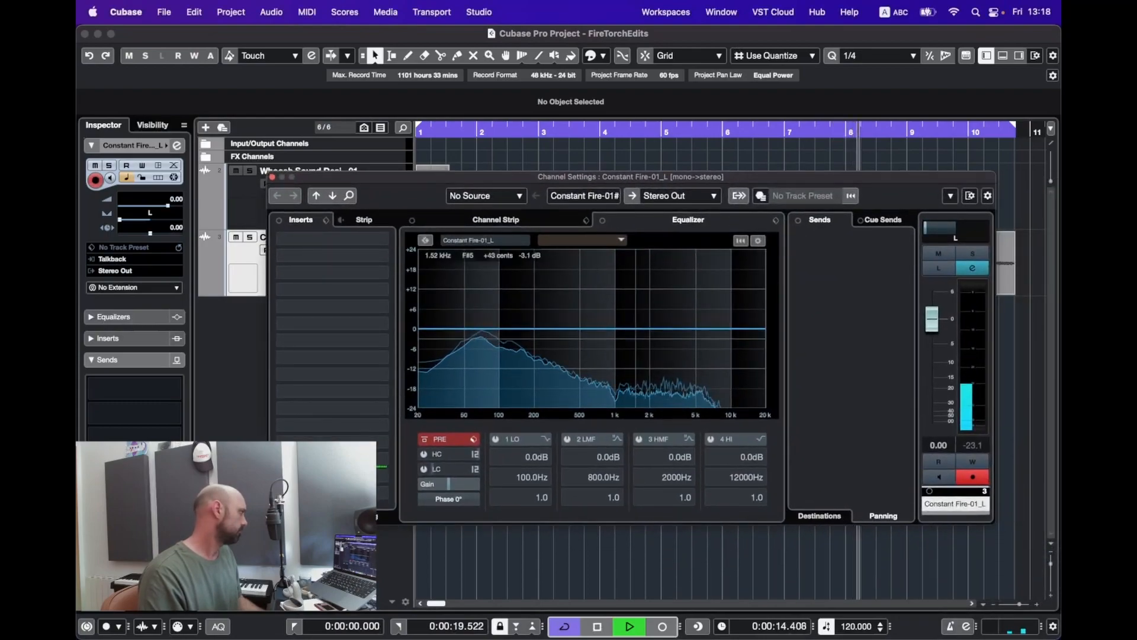
key(space)
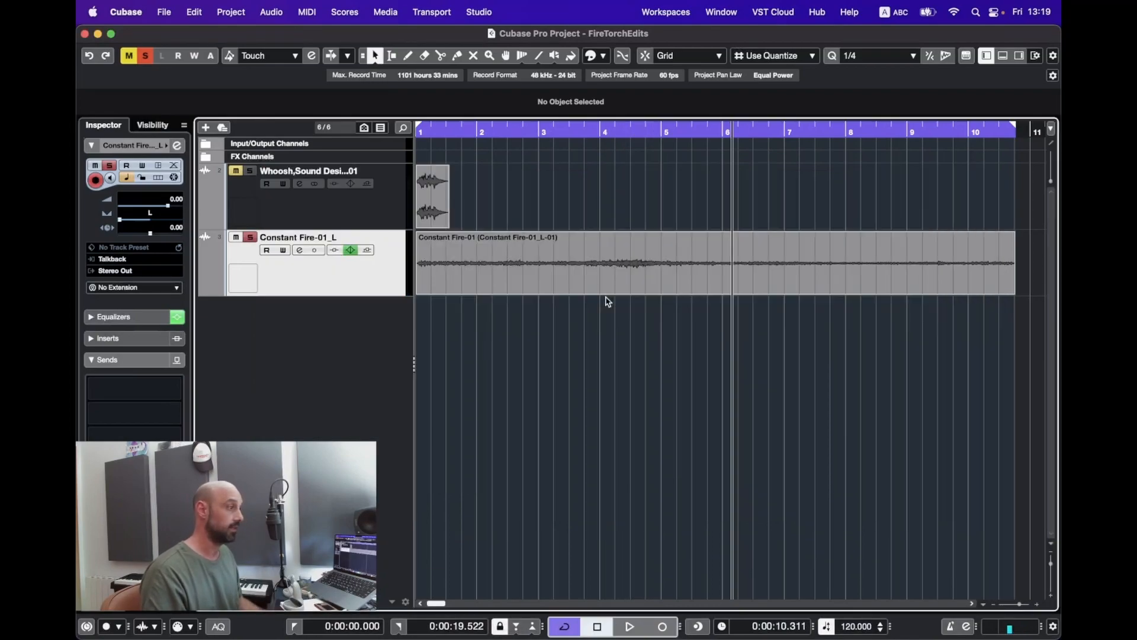
Step: Enlarge the waveforms, trim the fire loop's start to bar 6 and move it to start at 2.1.3.40
click(602, 292)
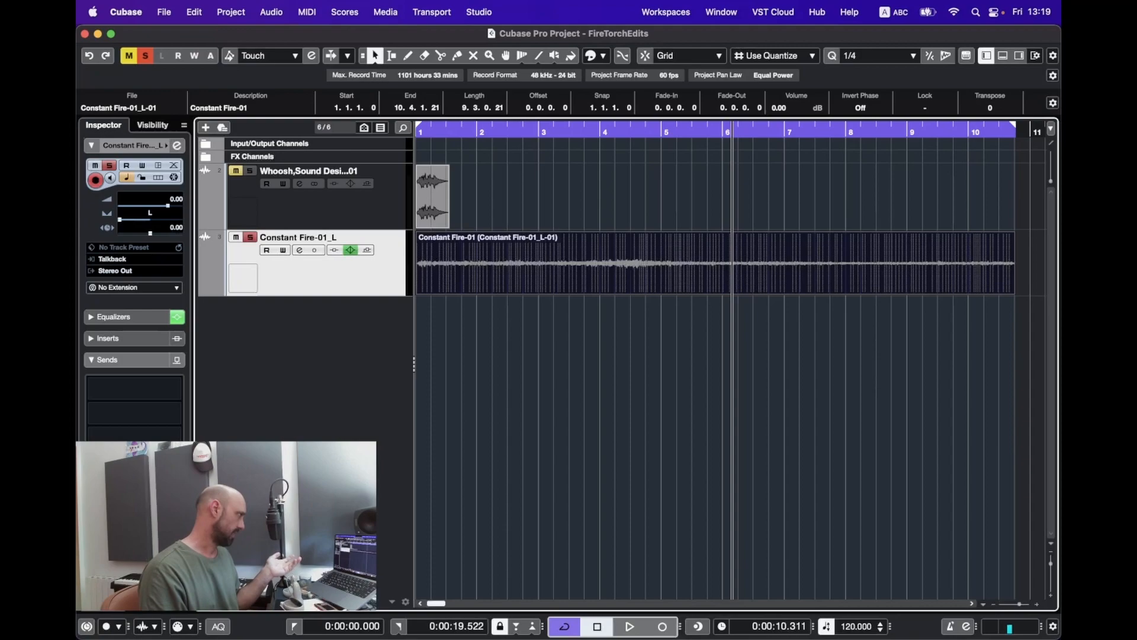
drag(1050, 181, 1050, 176)
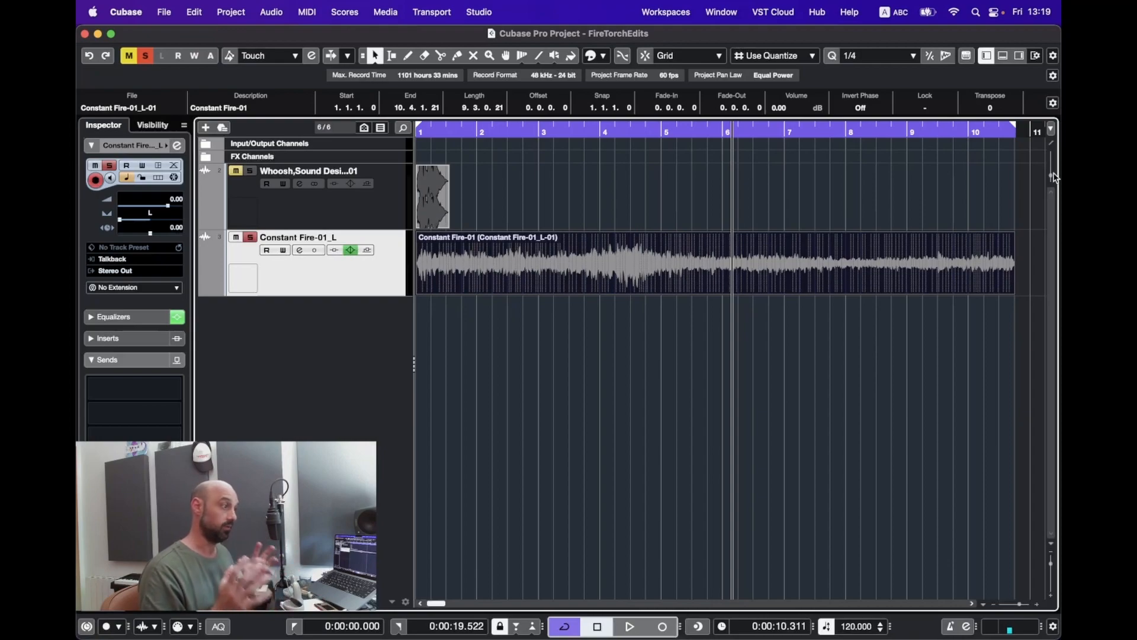
click(501, 275)
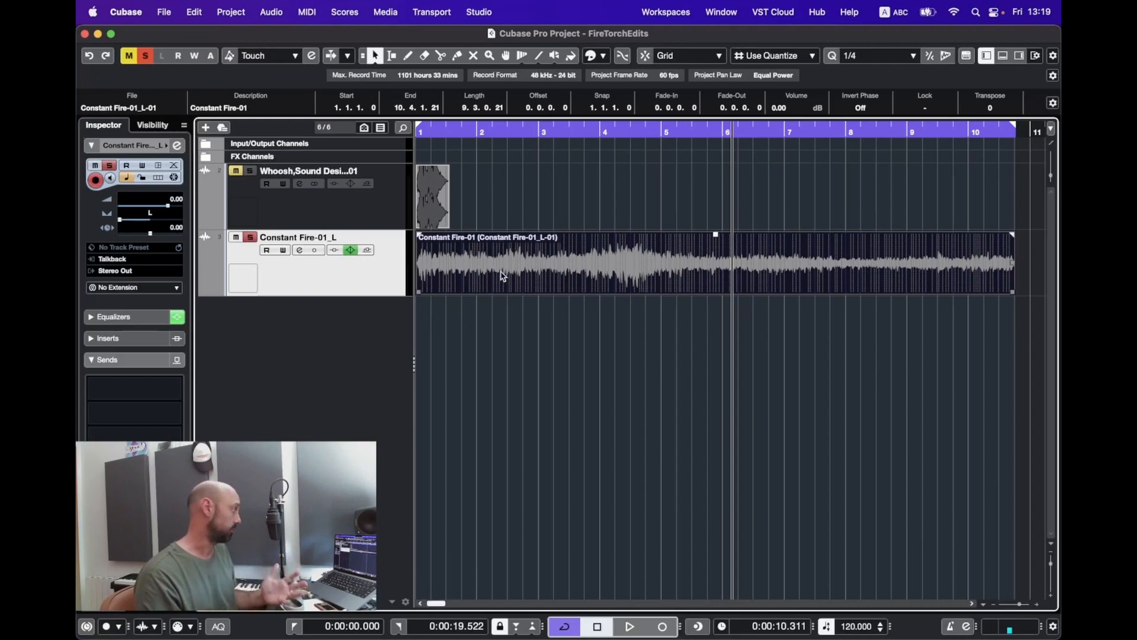
drag(419, 290, 734, 297)
drag(816, 258, 758, 257)
drag(858, 265, 676, 265)
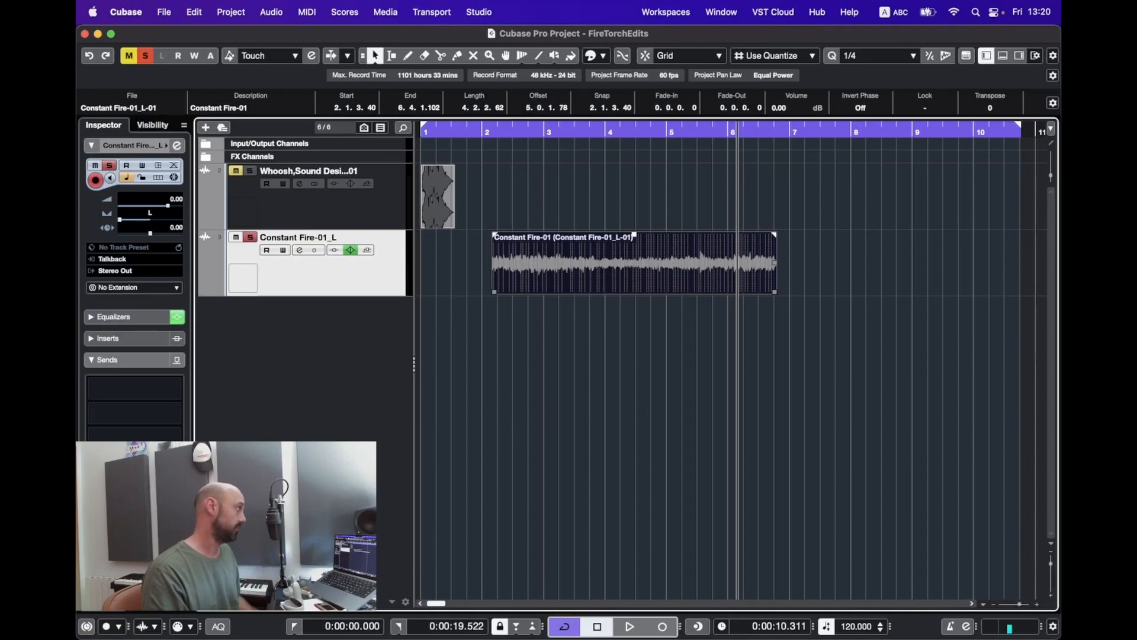
Step: Split the fire loop near bar 6, overlap the tail piece at 1.3.1.17 and crossfade the two pieces
alt+click(719, 278)
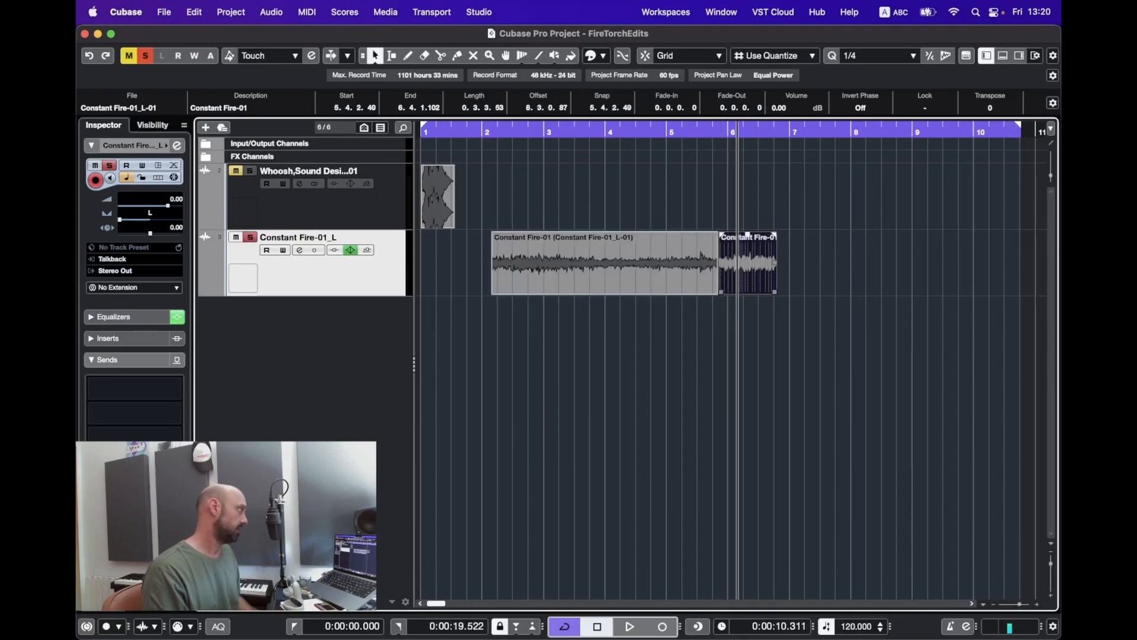
drag(748, 263, 482, 264)
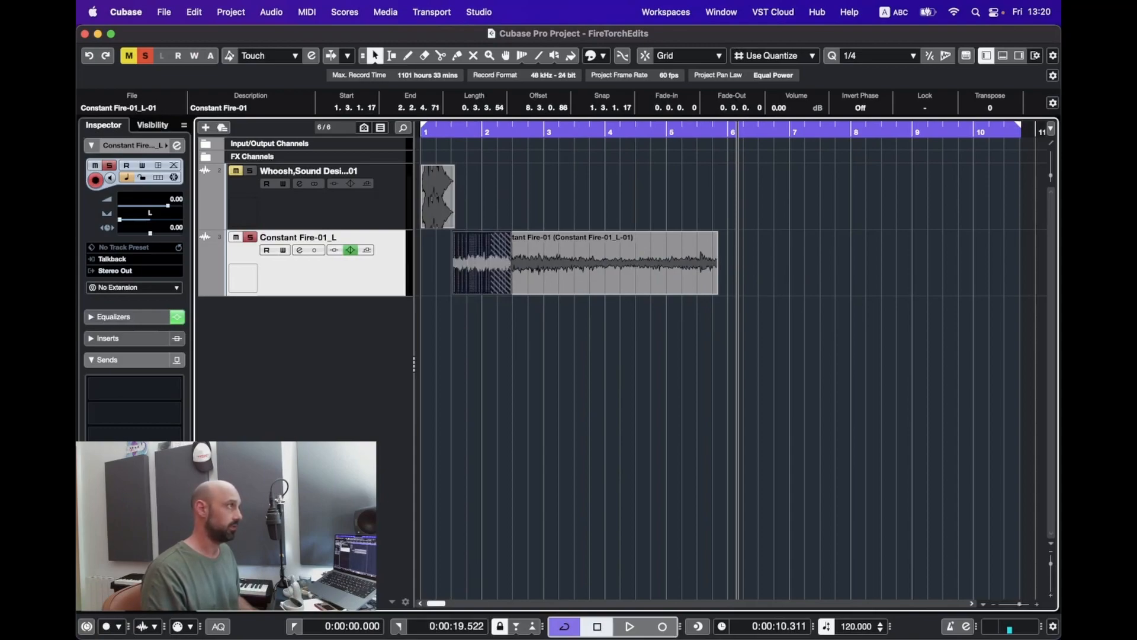
drag(475, 330, 532, 281)
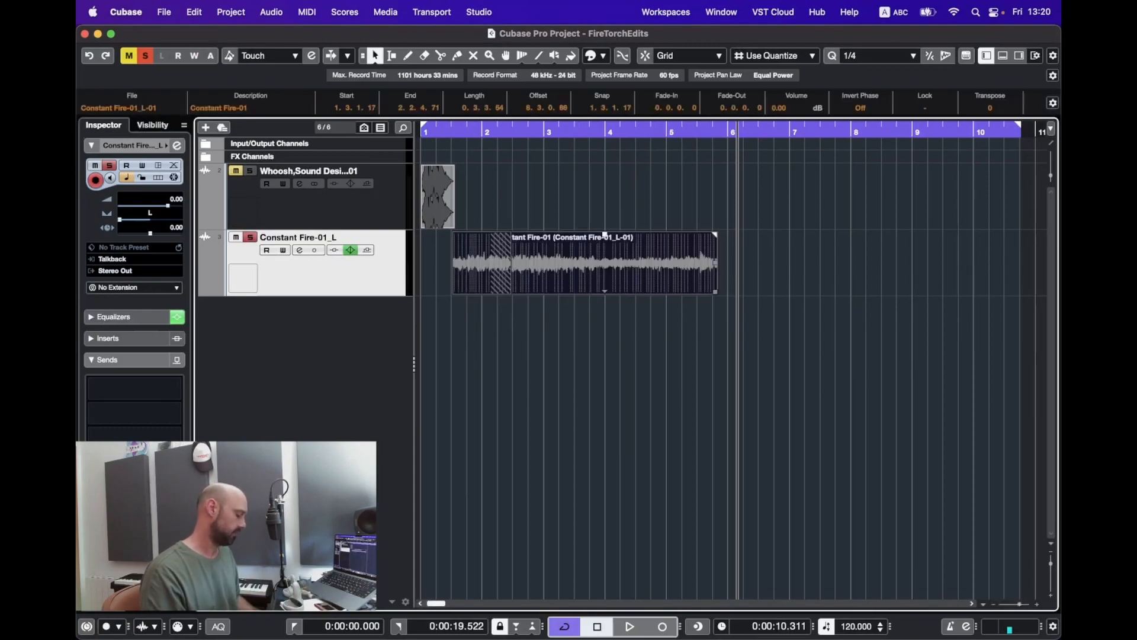
key(x)
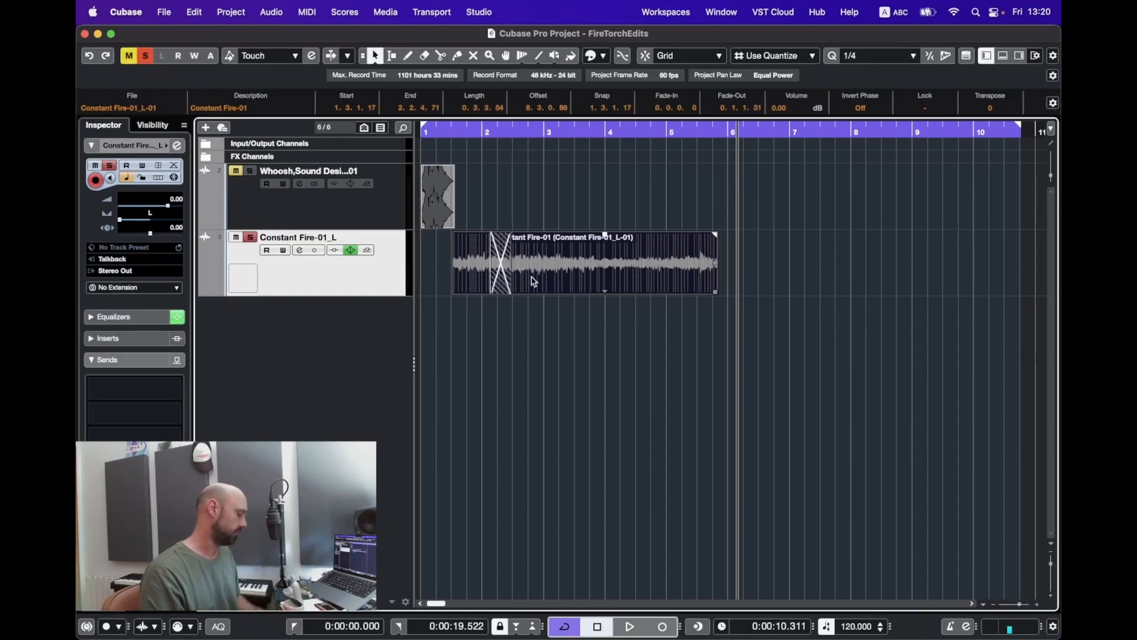
double_click(501, 273)
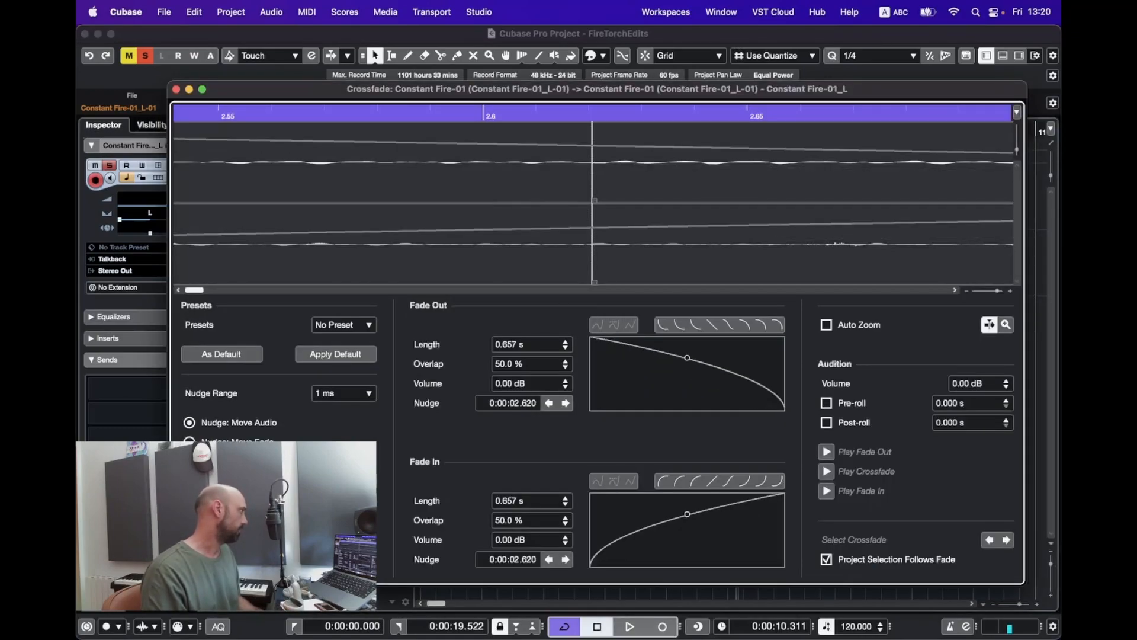
key(Escape)
click(521, 343)
click(557, 282)
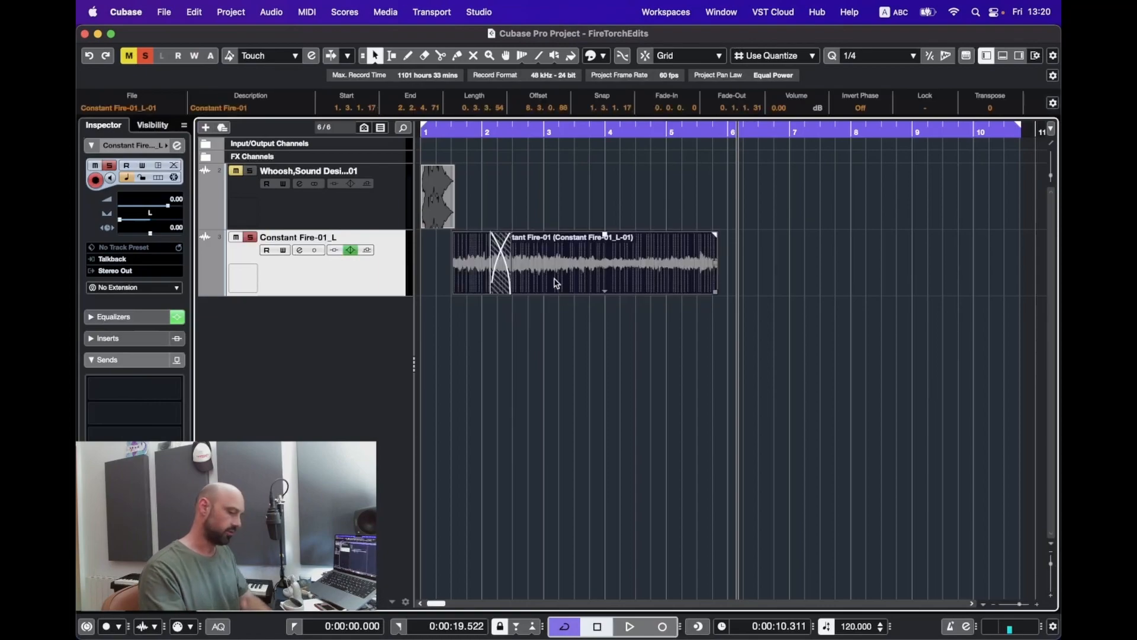
Step: Nudge both crossfaded fire pieces earlier so the lead starts at 1.1.4.6, then reset the cycle range
key(p)
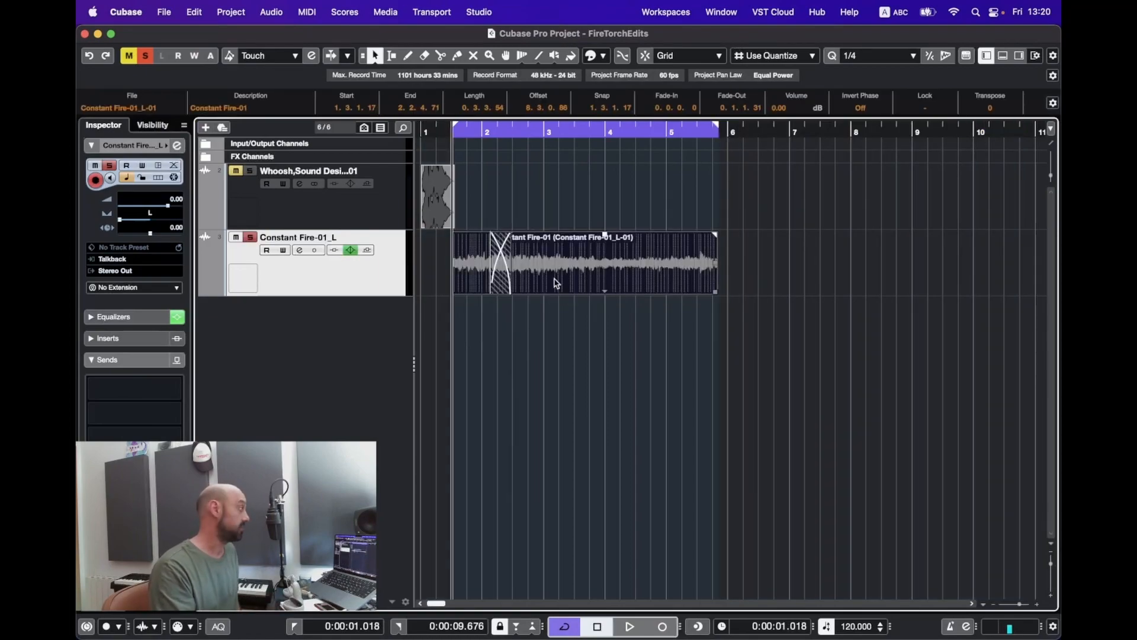
key(space)
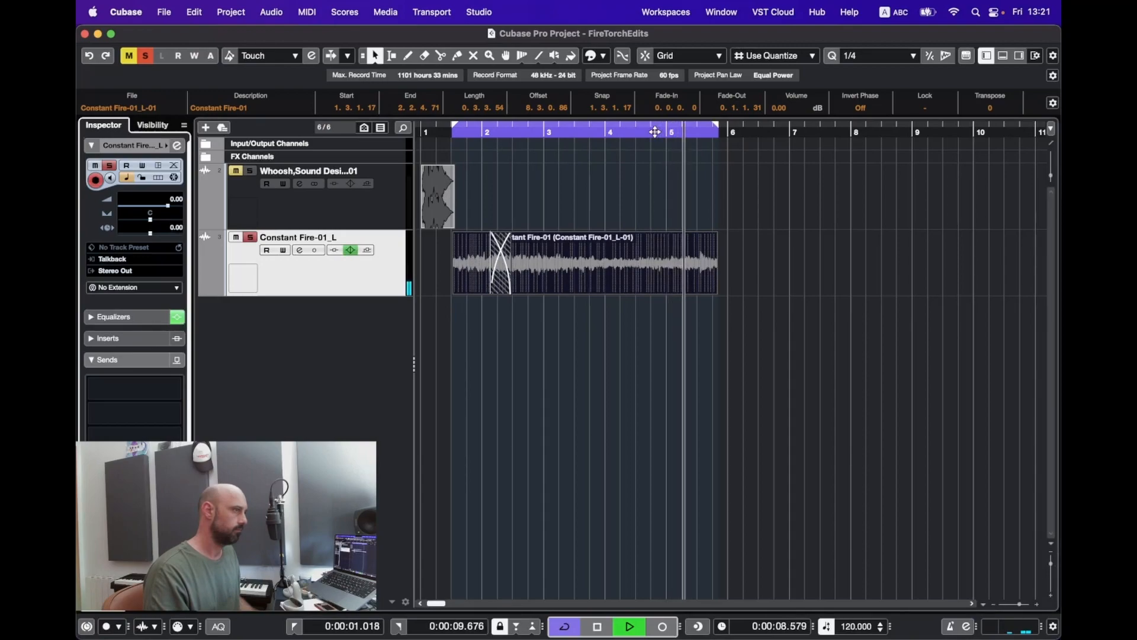
key(space)
drag(654, 274, 489, 329)
mouse_move(497, 260)
mouse_down()
mouse_move(460, 261)
mouse_move(477, 261)
mouse_up()
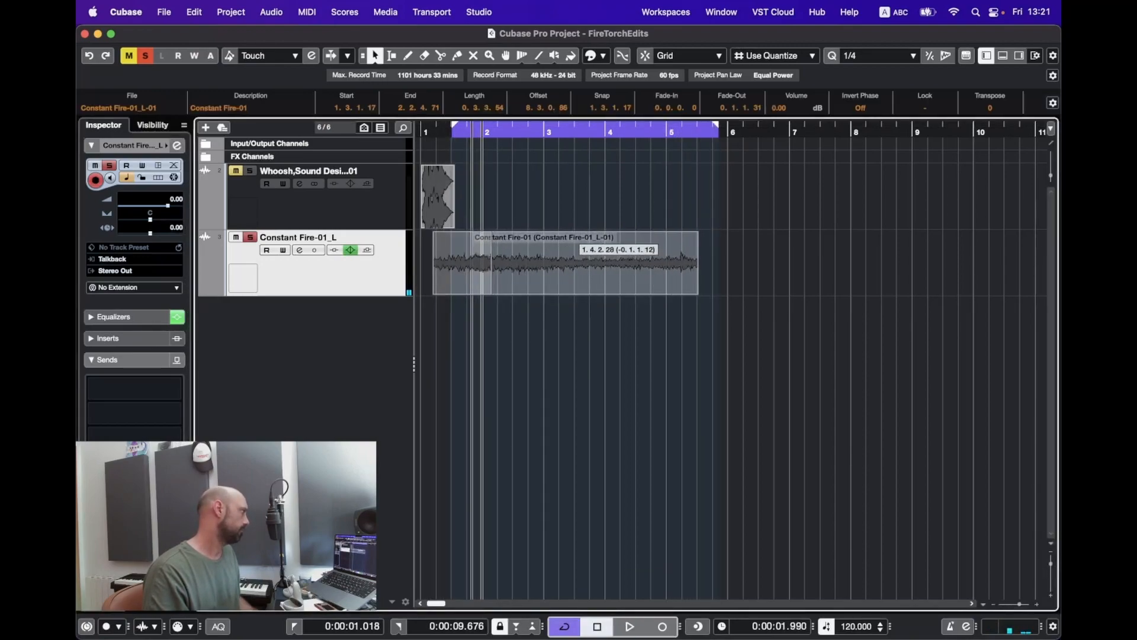
key(p)
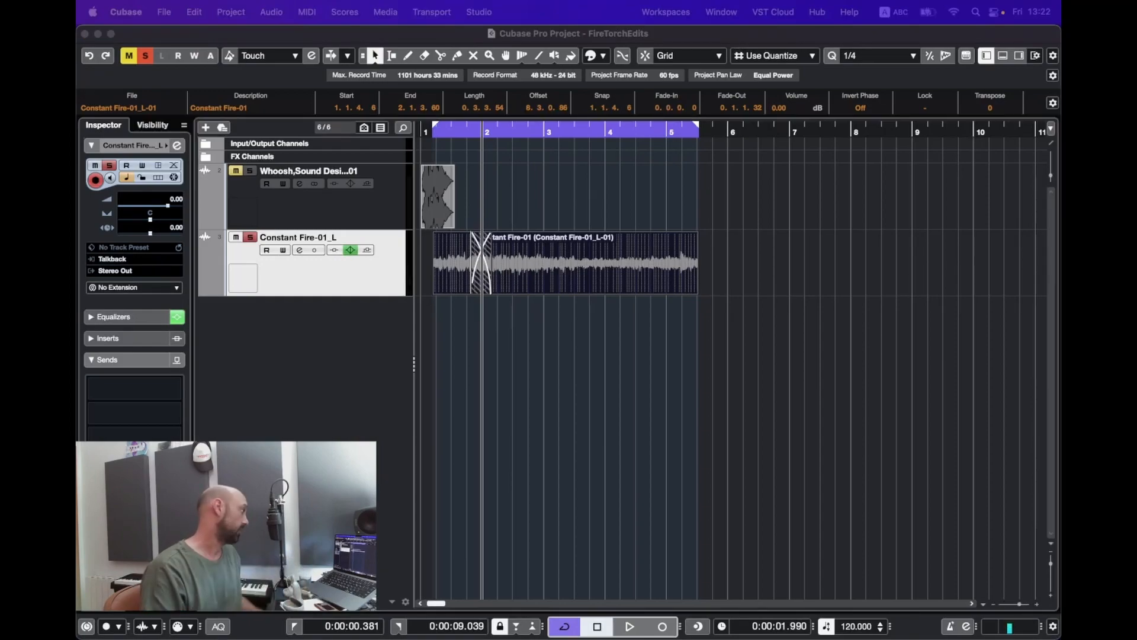
Step: Import Fire_Furnace_Loop_PSEM.112-01 onto a new soloed track starting at bar 1
drag(752, 339, 521, 328)
key(s)
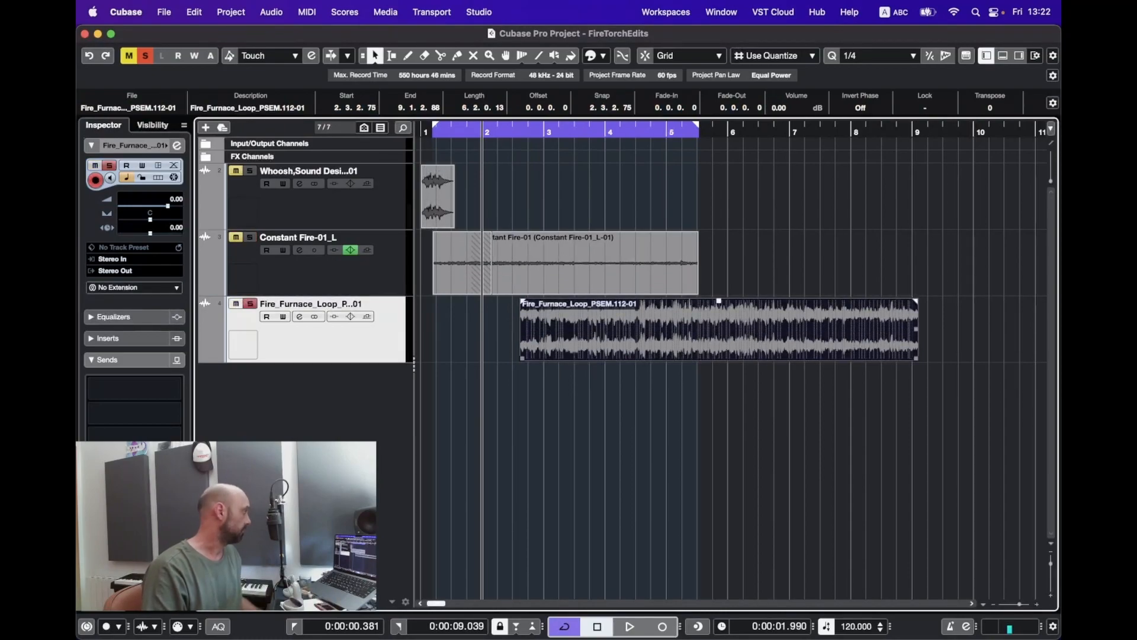
drag(736, 335, 564, 335)
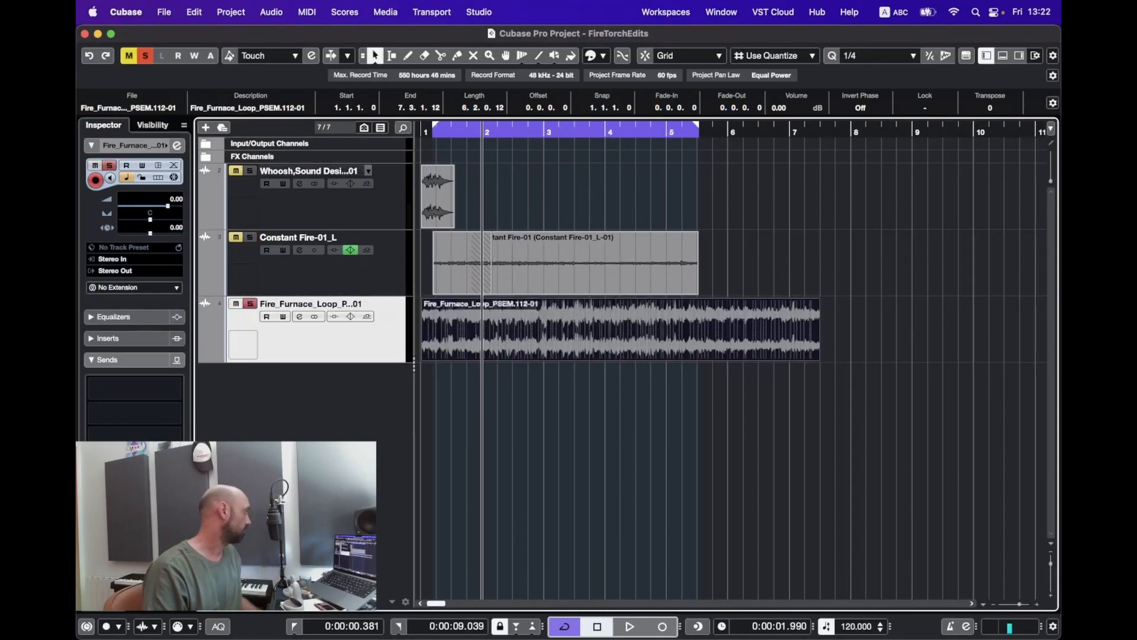
Step: Convert the furnace track to mono L and R tracks and delete the right-channel track
click(271, 11)
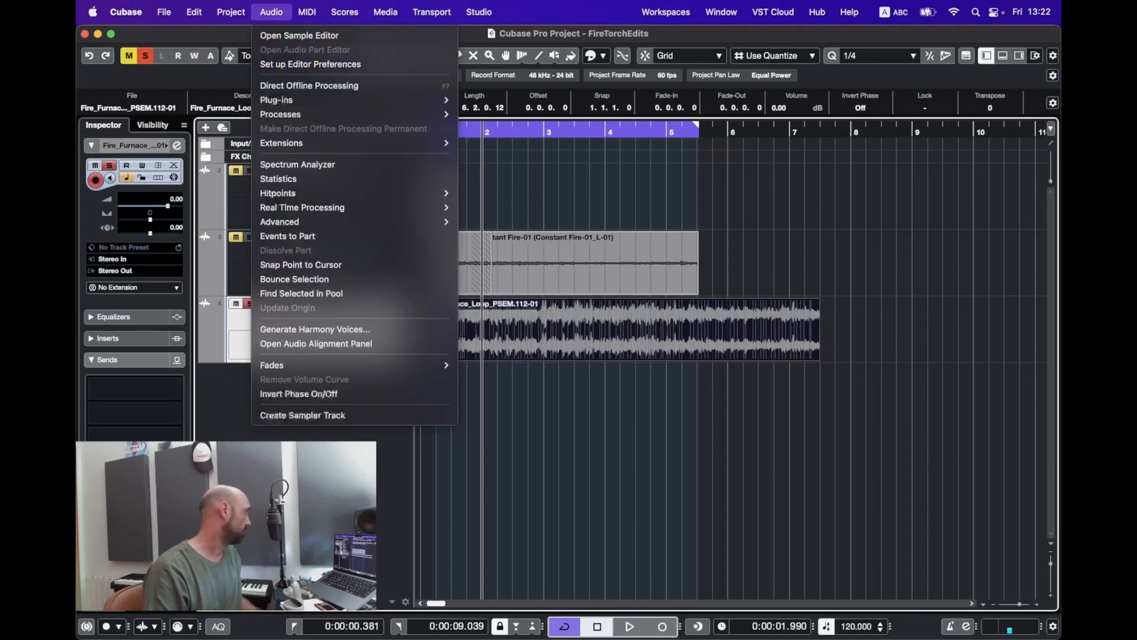
mouse_move(231, 12)
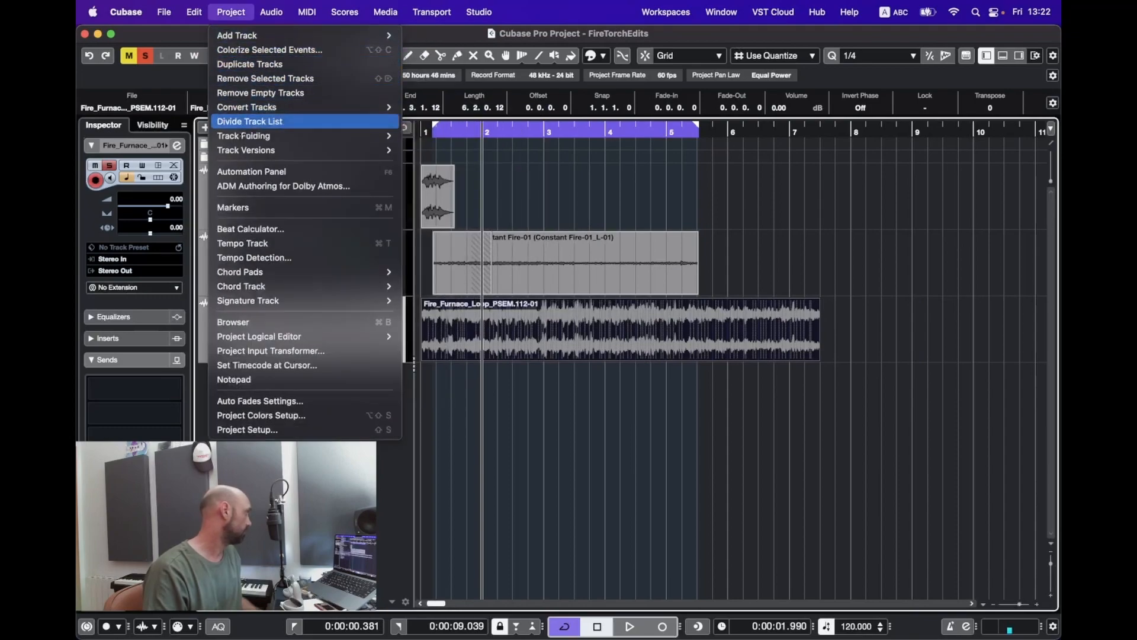
mouse_move(249, 107)
click(462, 108)
key(Return)
right_click(398, 386)
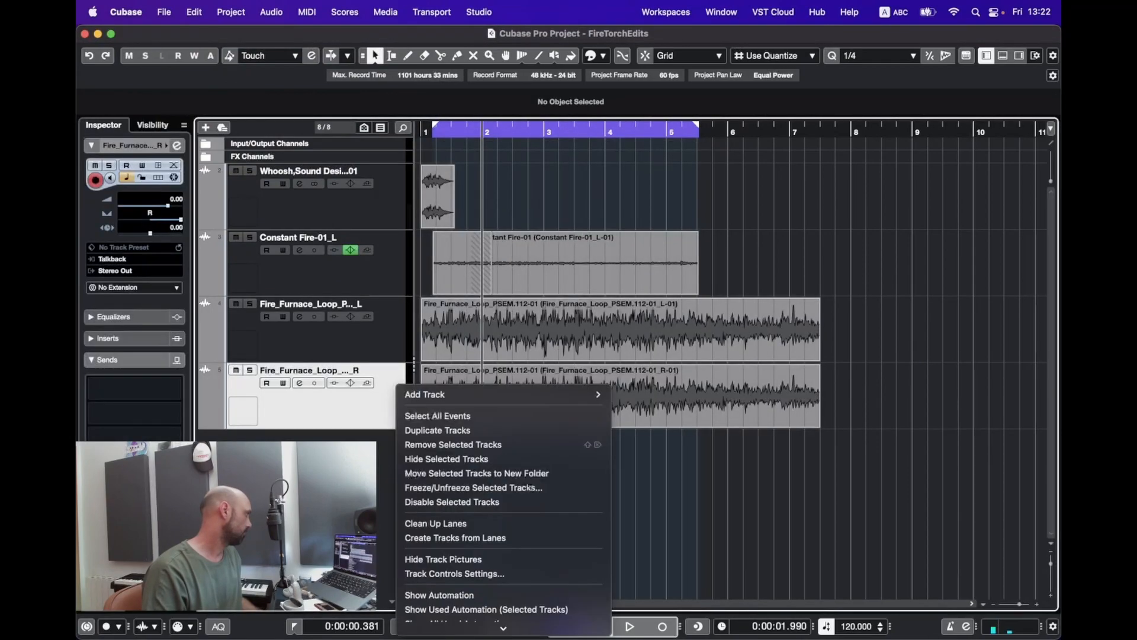
click(451, 442)
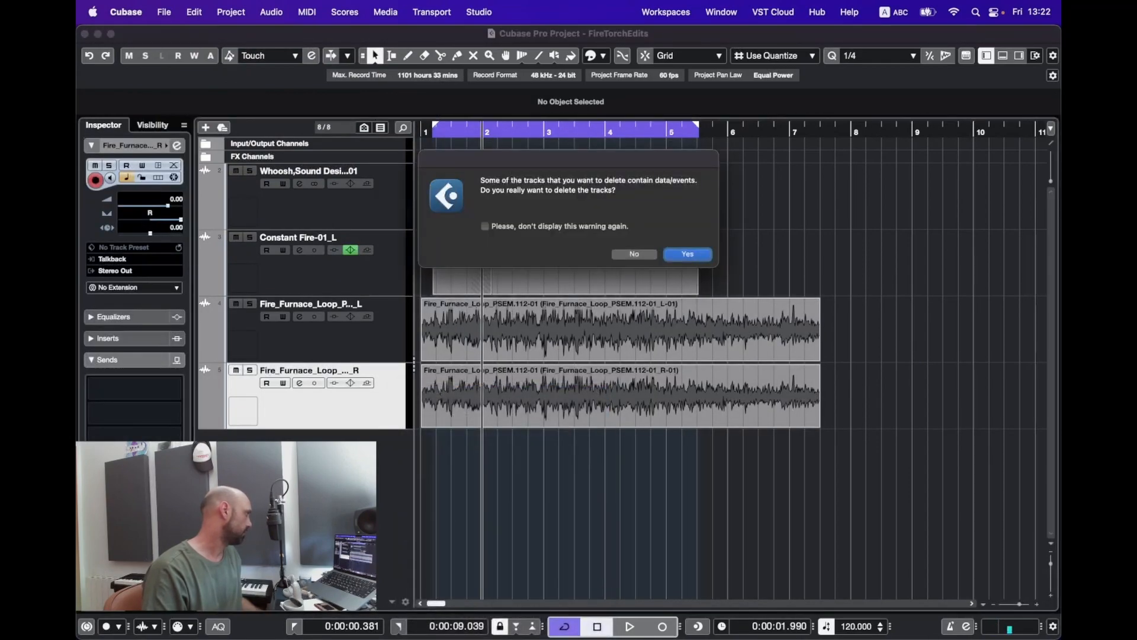
key(Return)
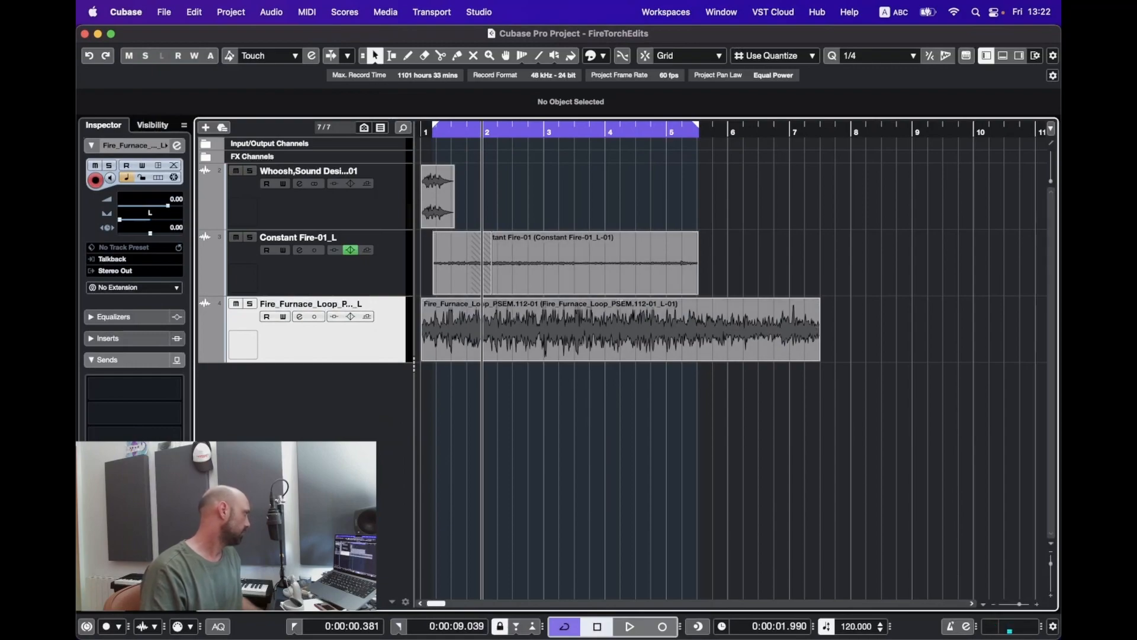
Step: Solo and audition the furnace track, then enable EQ band 4 HI and lower it to -18.7 dB at 8073 Hz
key(s)
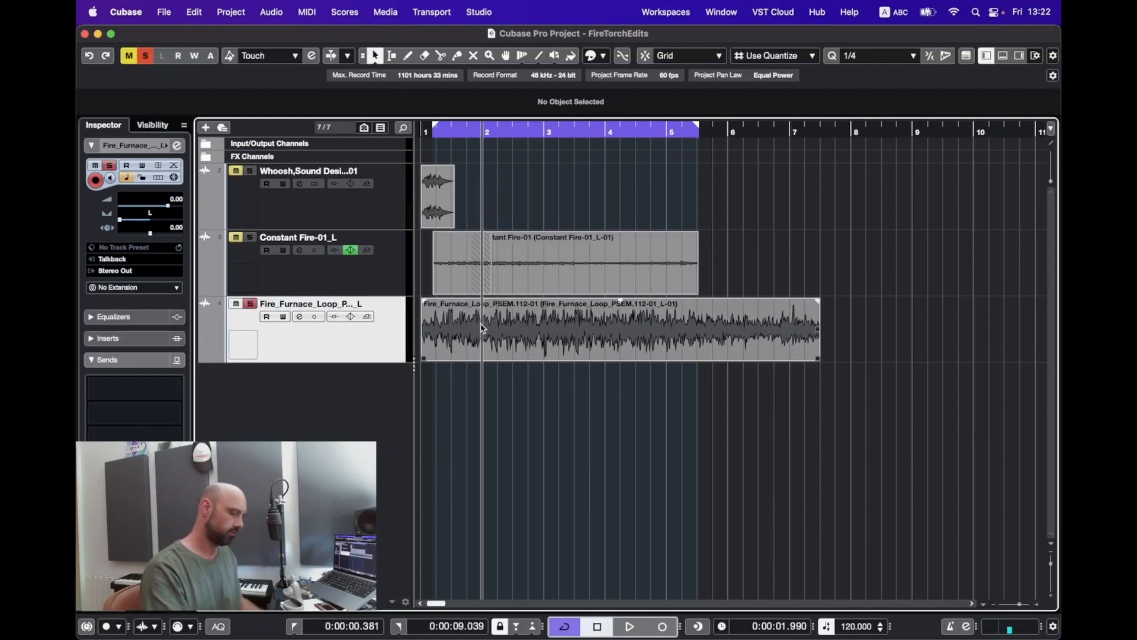
key(space)
key(space)
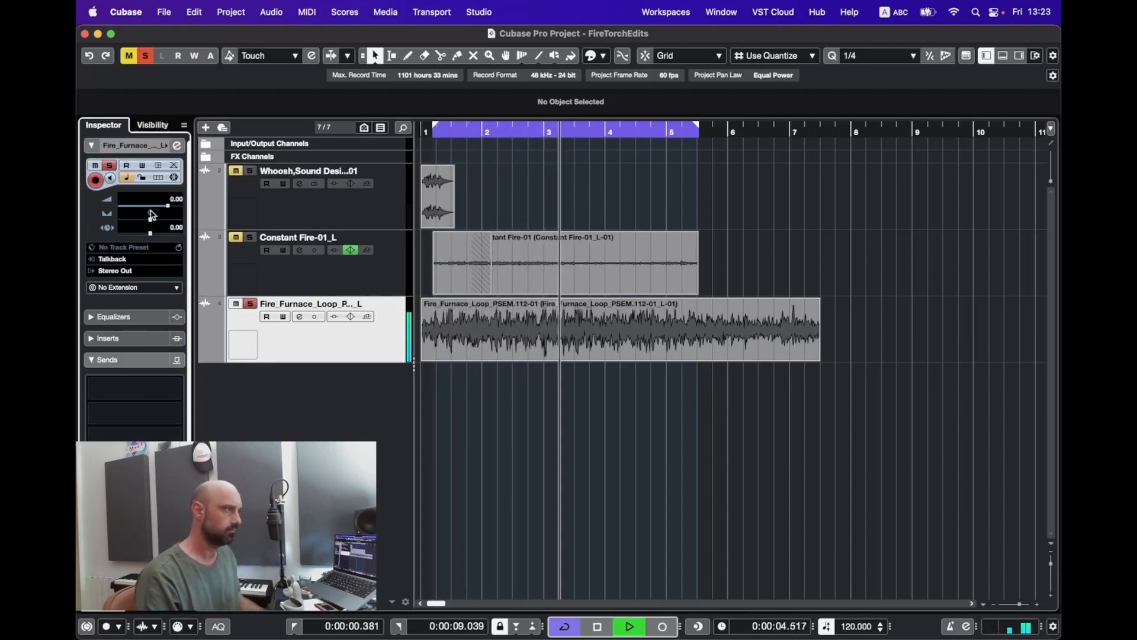
key(space)
key(e)
click(706, 426)
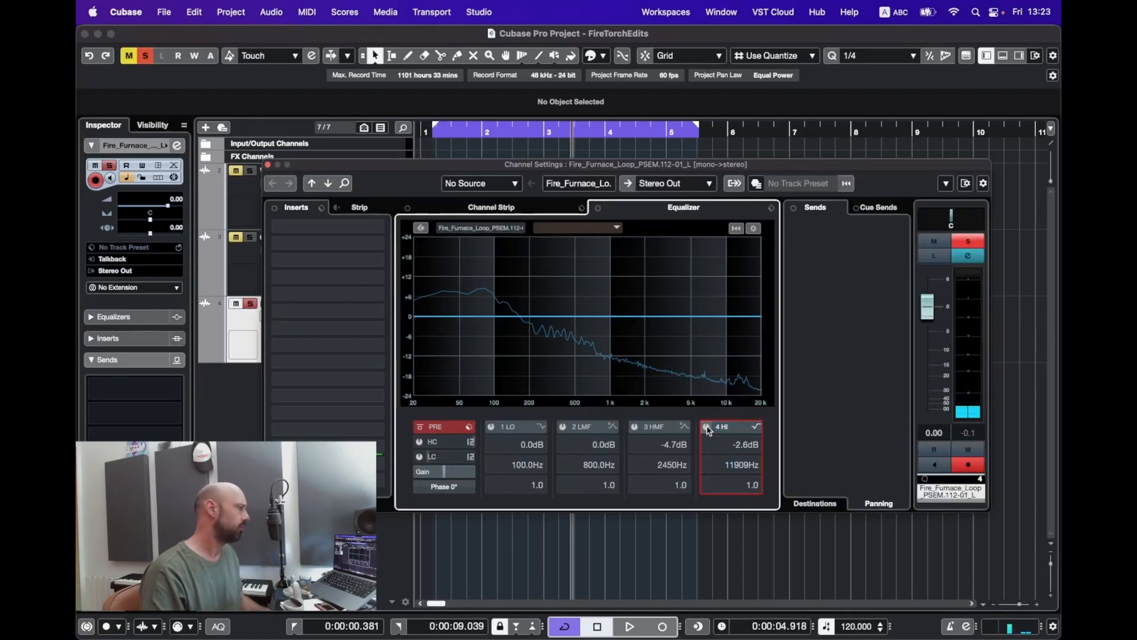
drag(736, 325, 728, 349)
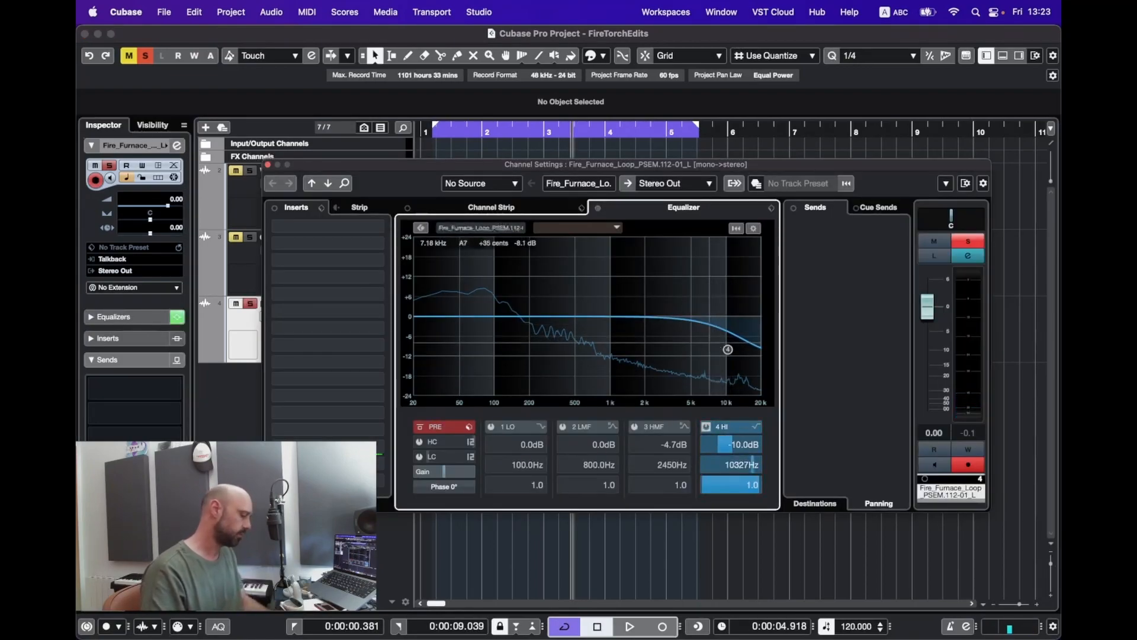
key(space)
drag(728, 350, 715, 378)
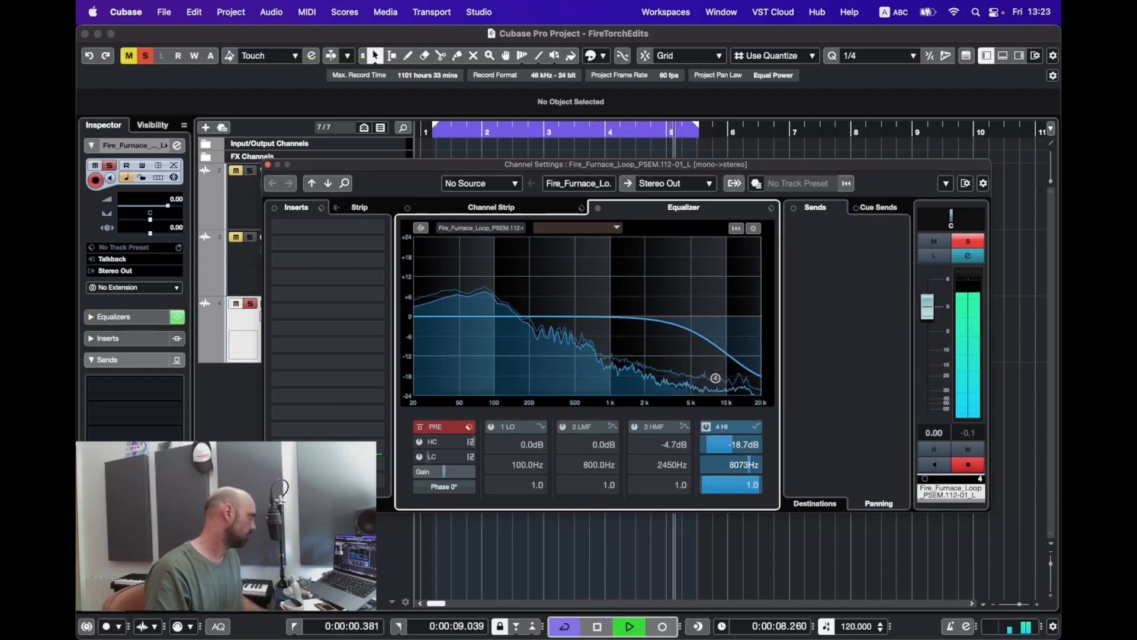
click(620, 301)
key(space)
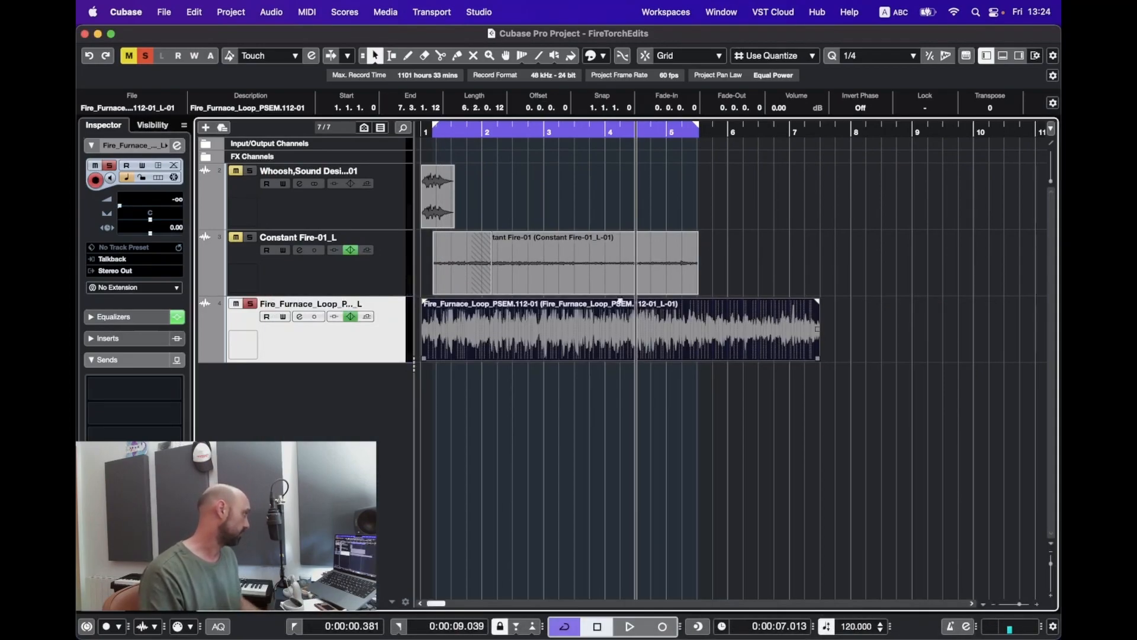
Step: Trim both ends of the furnace event, split it at bar 4 and lay the tail over its start
drag(423, 358, 442, 358)
drag(818, 358, 665, 358)
alt+click(611, 355)
drag(639, 304, 490, 331)
Step: Shift both furnace pieces so the lead starts at 1.3.4.4 and crossfade their overlap
drag(563, 332, 672, 358)
click(605, 409)
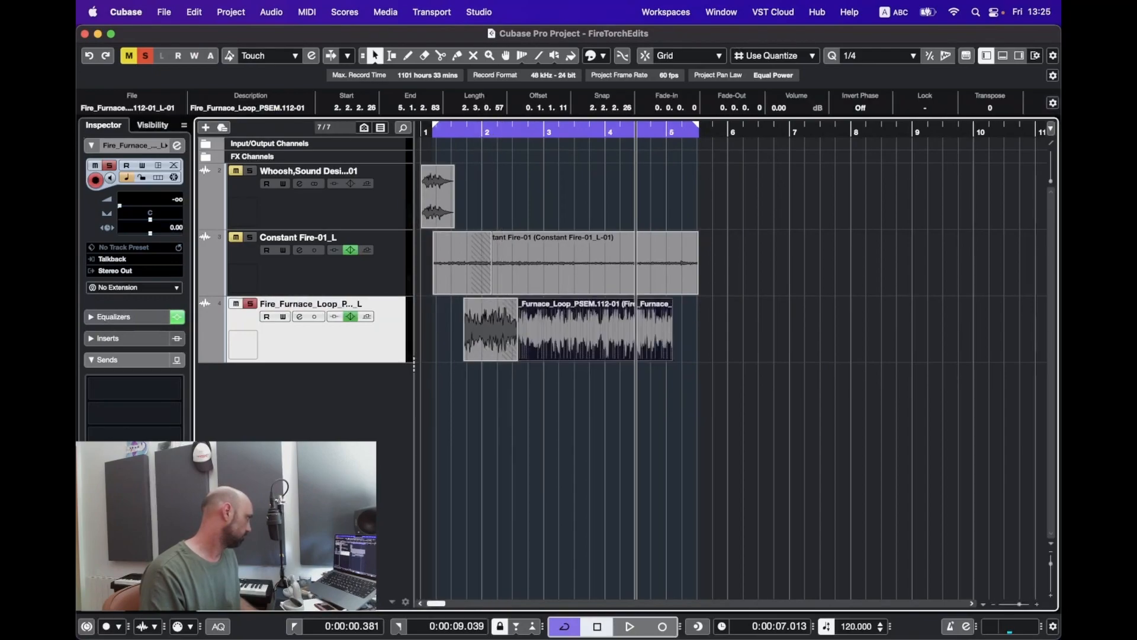
key(x)
double_click(509, 329)
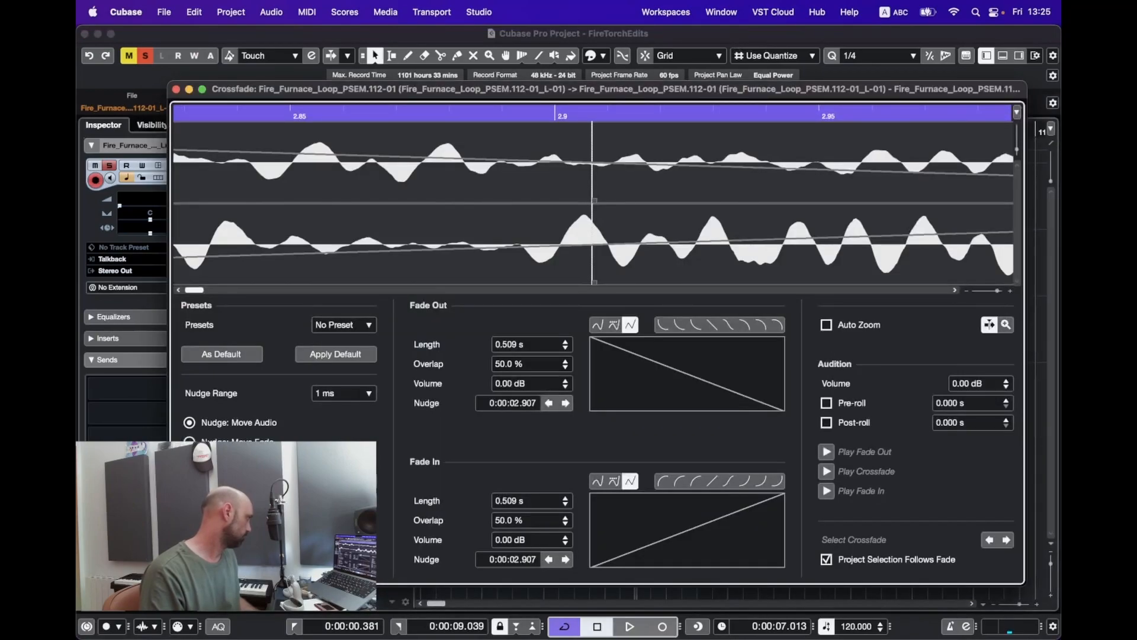
key(Escape)
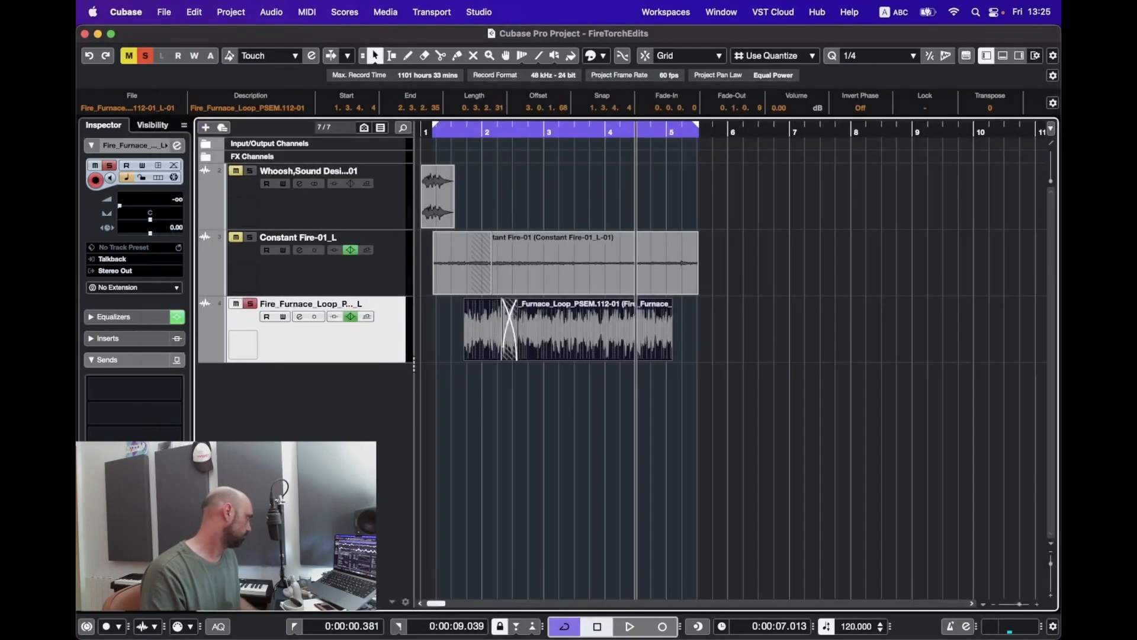
drag(572, 397, 468, 293)
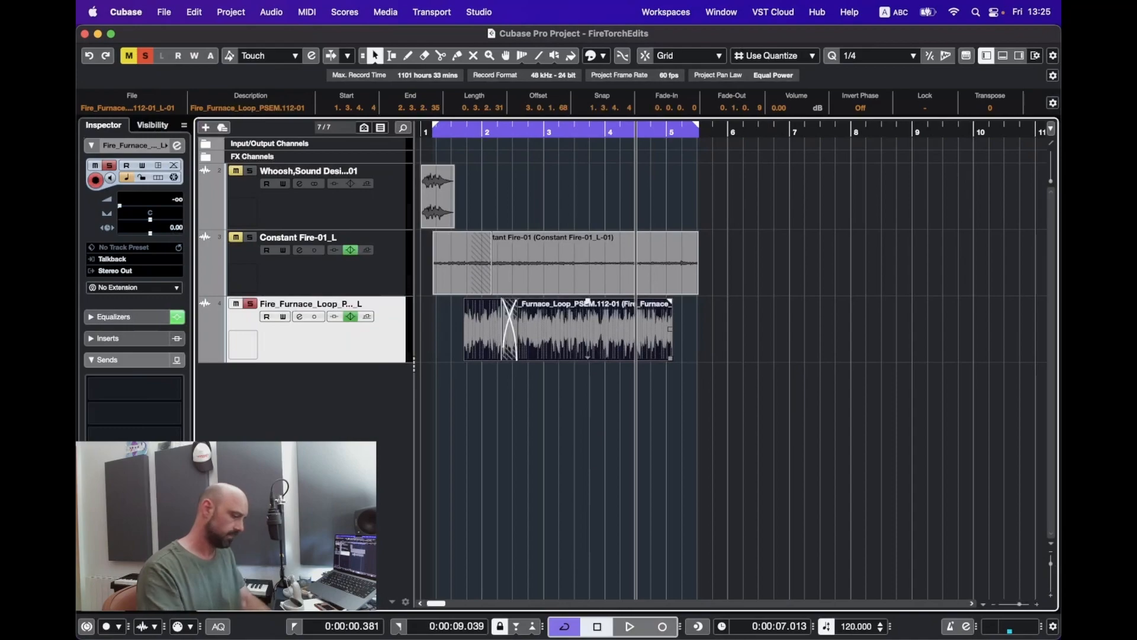
Step: Loop the furnace event at 0 dB volume, audition it, then select the Constant Fire event
key(p)
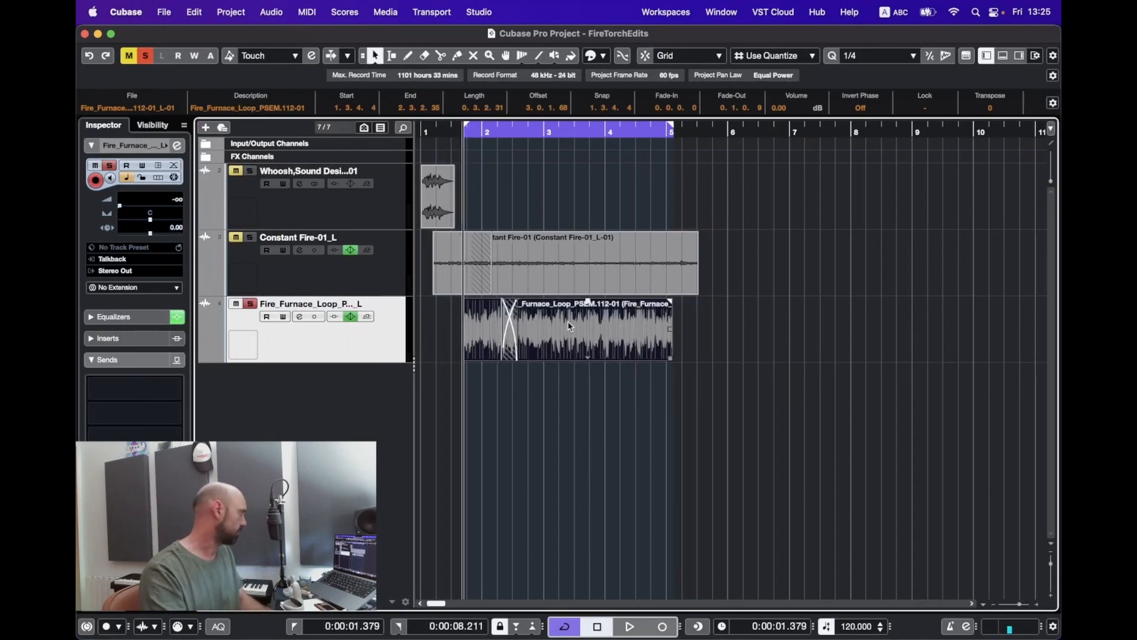
super+click(150, 209)
key(space)
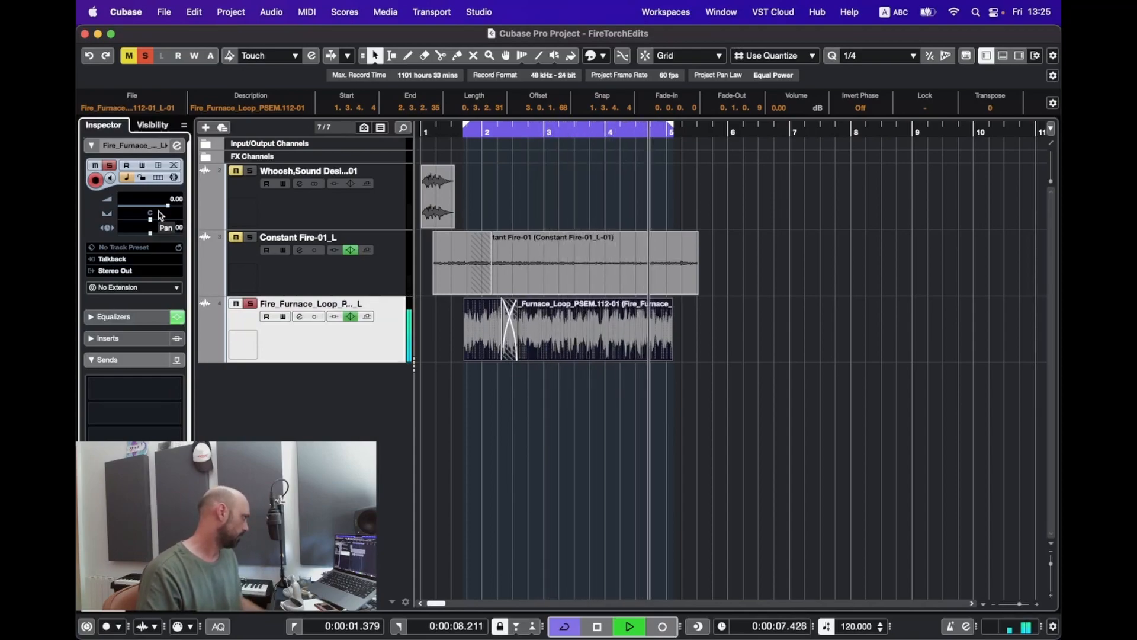
key(space)
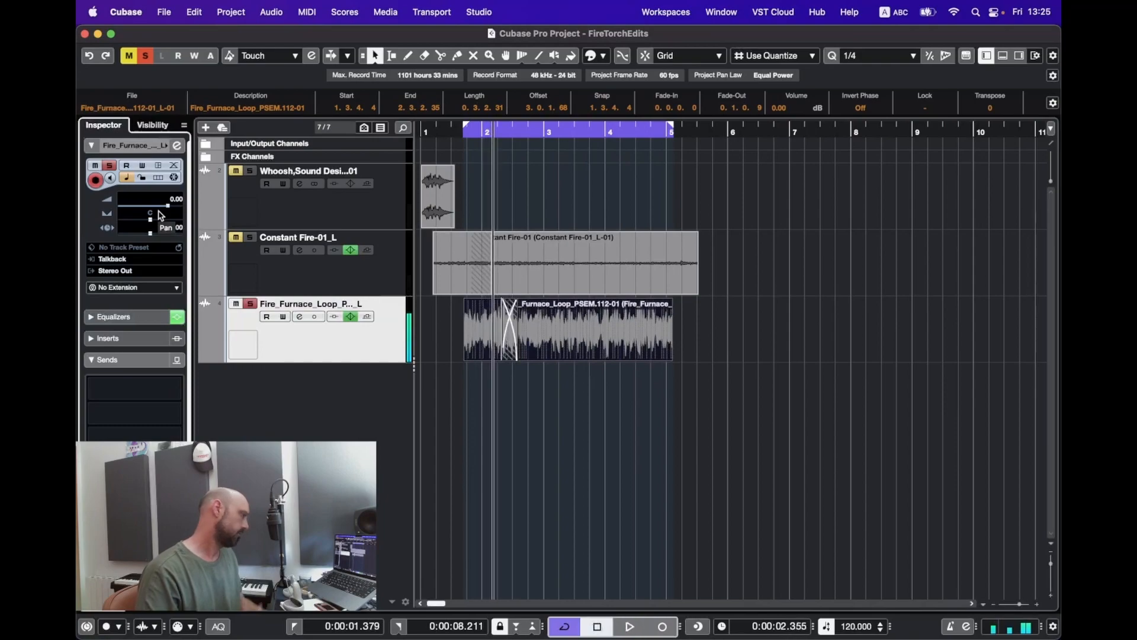
click(491, 252)
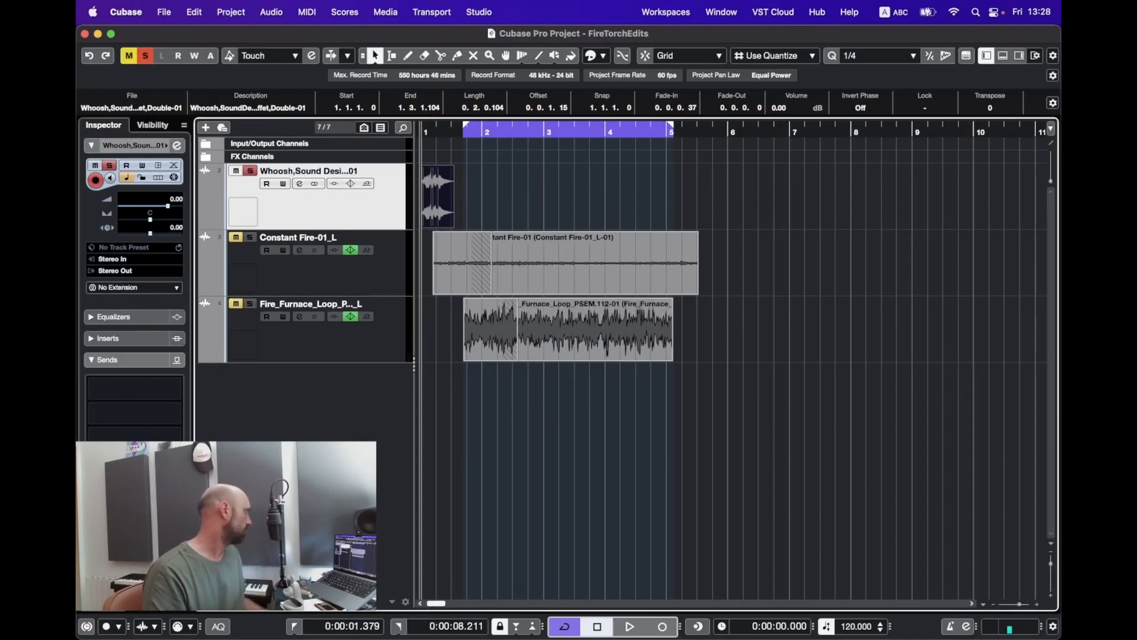
Step: Convert the stereo Whoosh track into separate mono left and right tracks
click(231, 12)
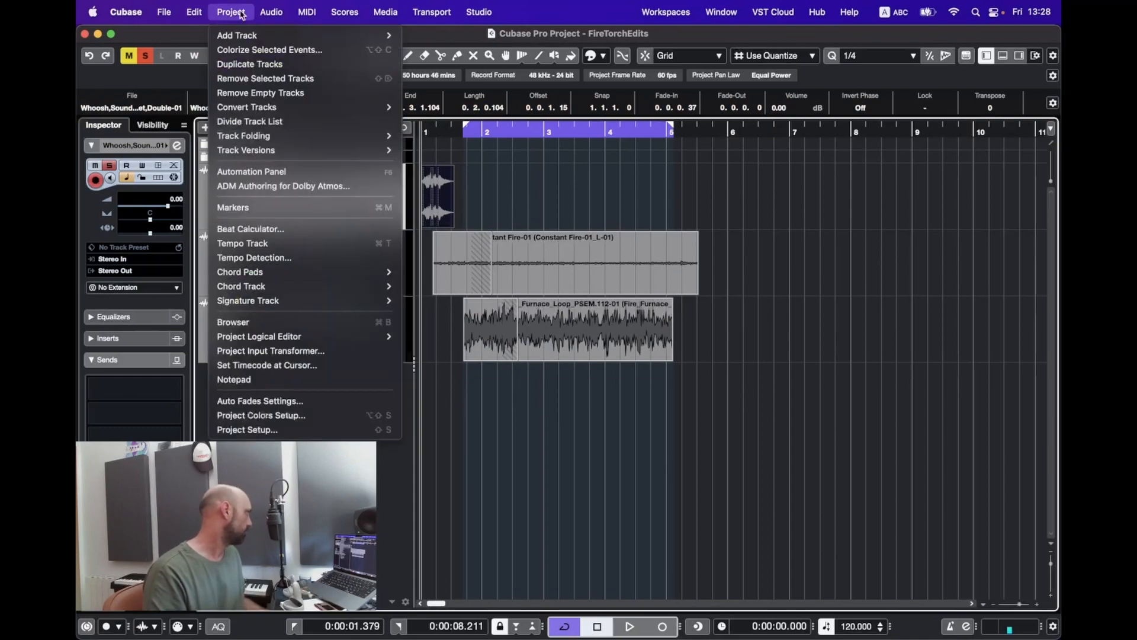
mouse_move(247, 107)
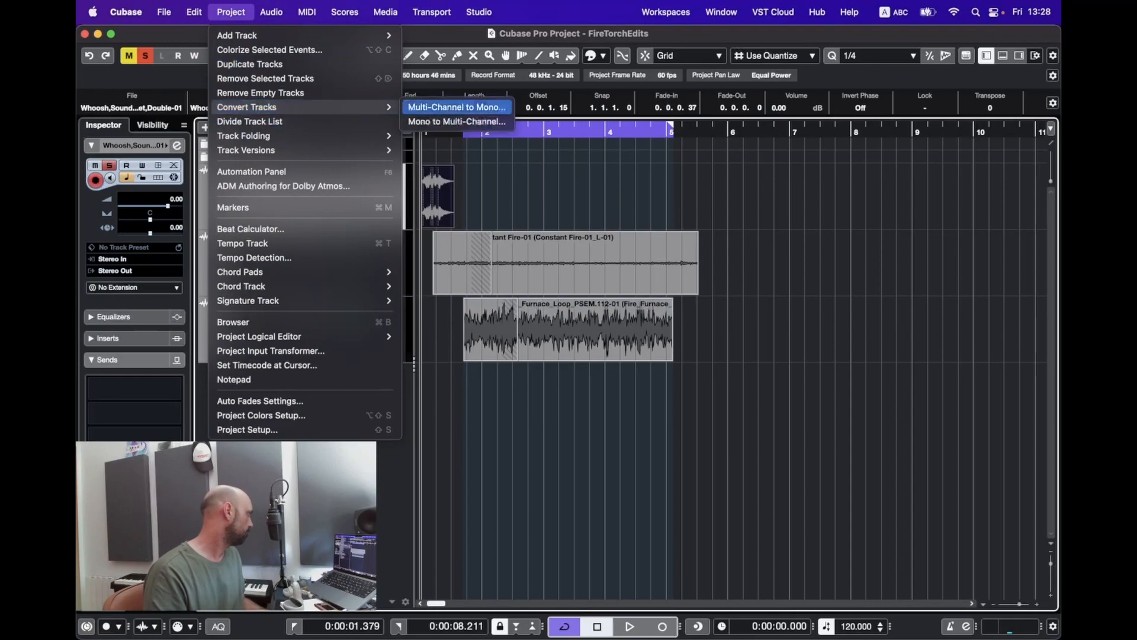
click(456, 106)
click(632, 243)
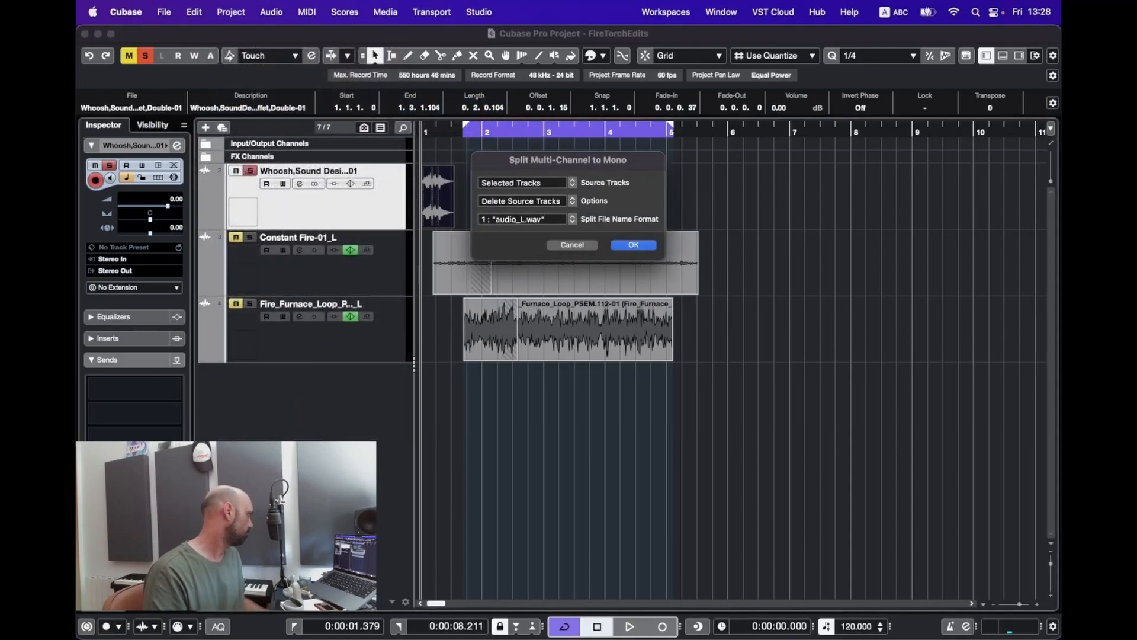
Step: Delete the Whoosh R track, then shift the loop start and furnace clip toward bar 1
click(355, 201)
click(379, 267)
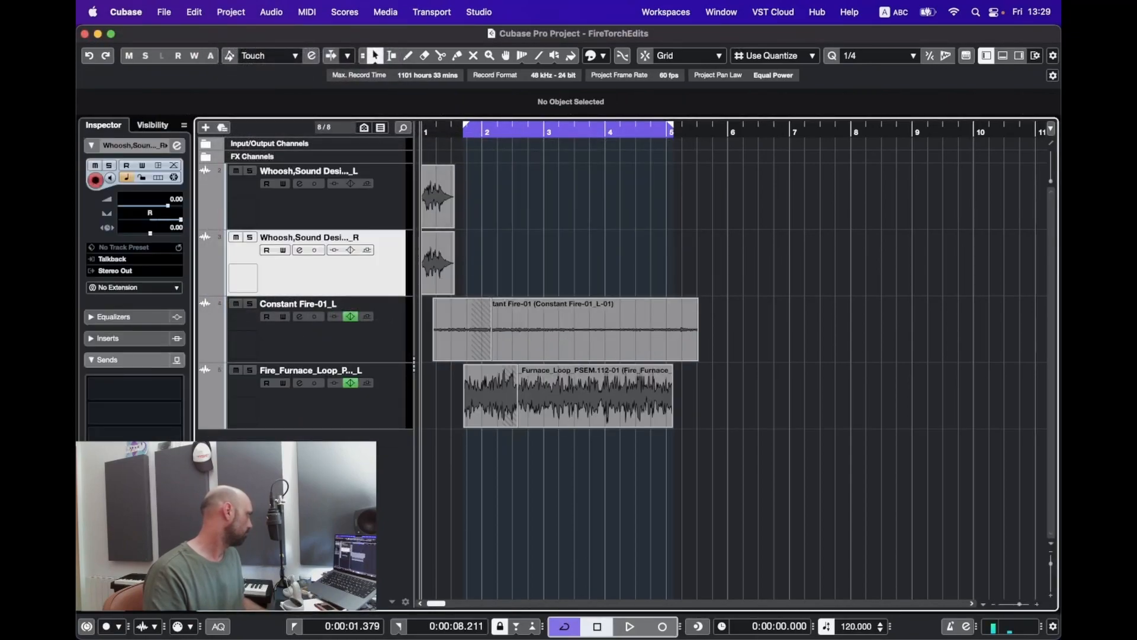
right_click(396, 255)
click(450, 311)
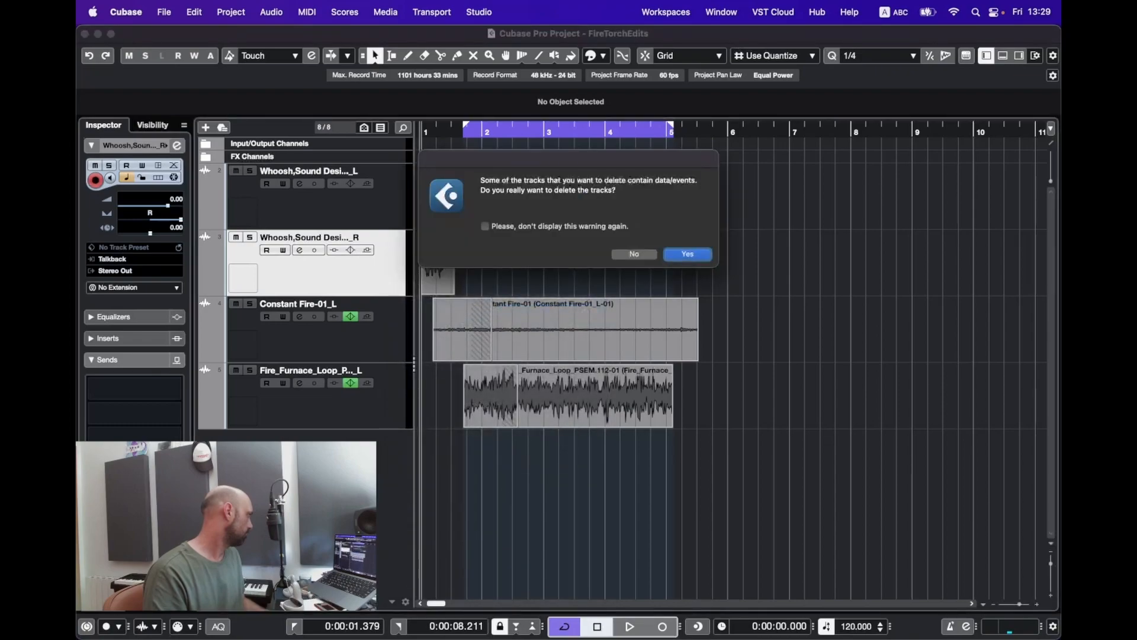
click(688, 253)
drag(465, 127, 424, 127)
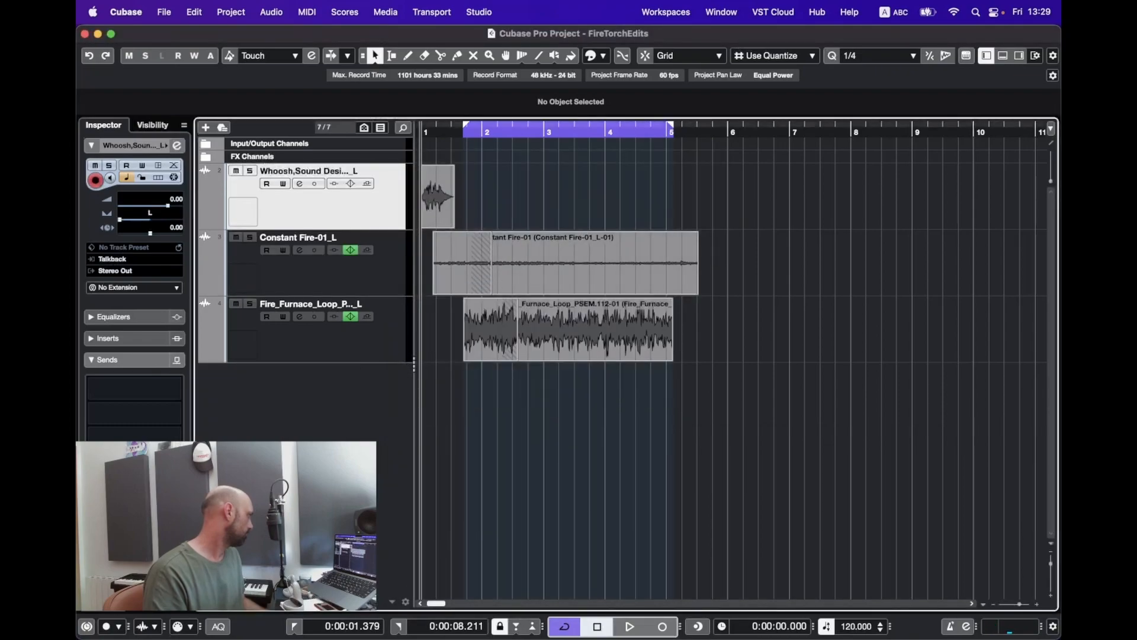
drag(569, 332, 540, 331)
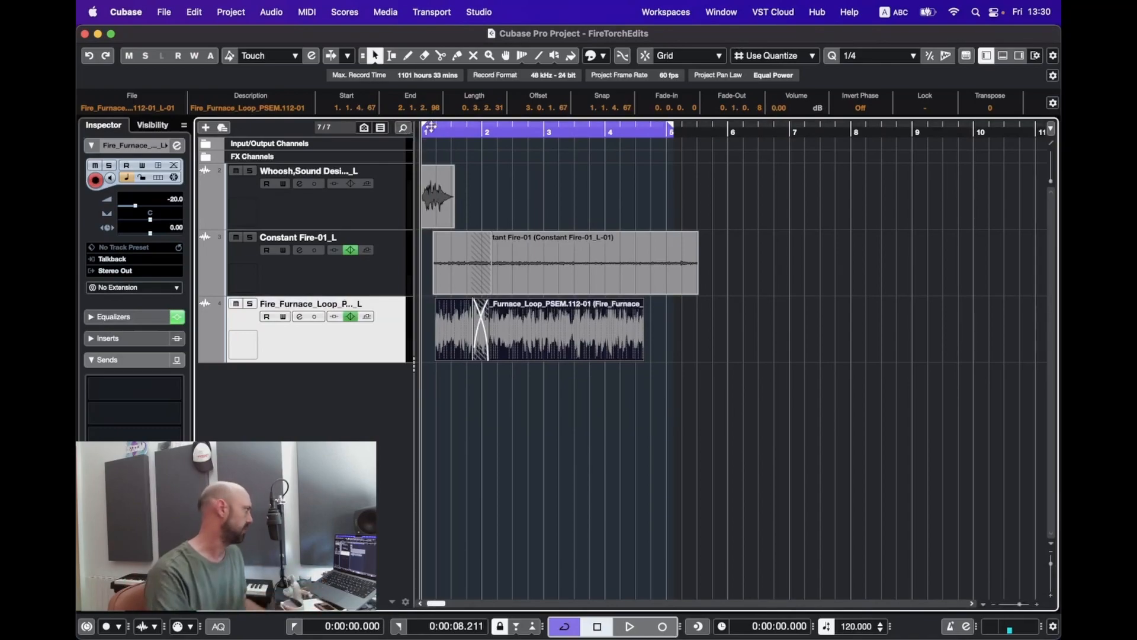
Step: Play the whoosh, constant fire and furnace layers together, then return to the project start
key(space)
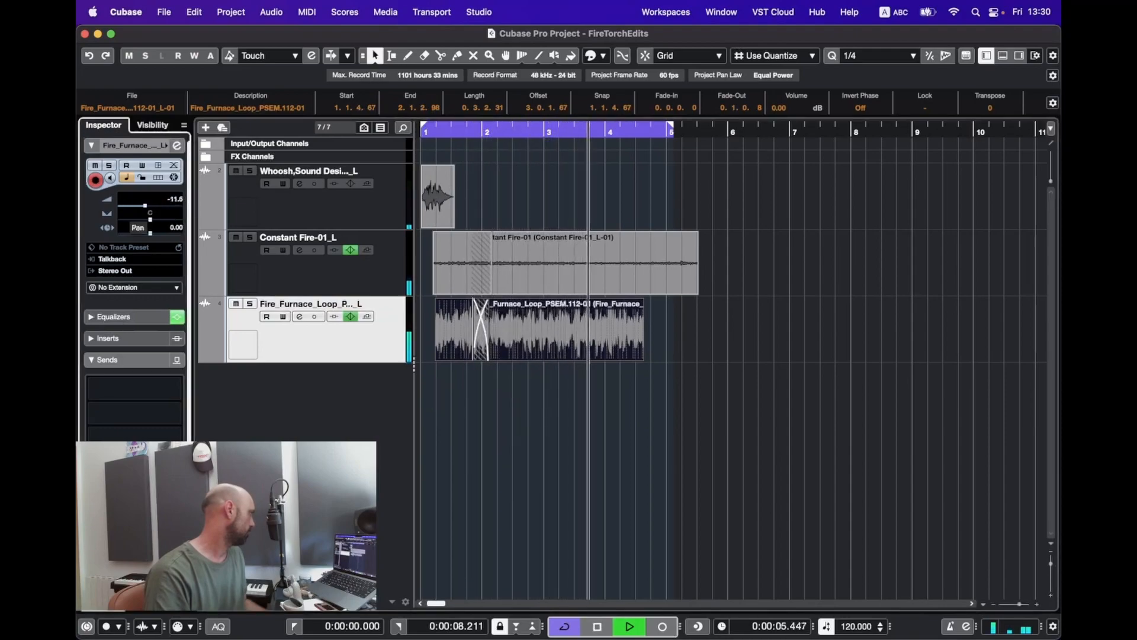
key(space)
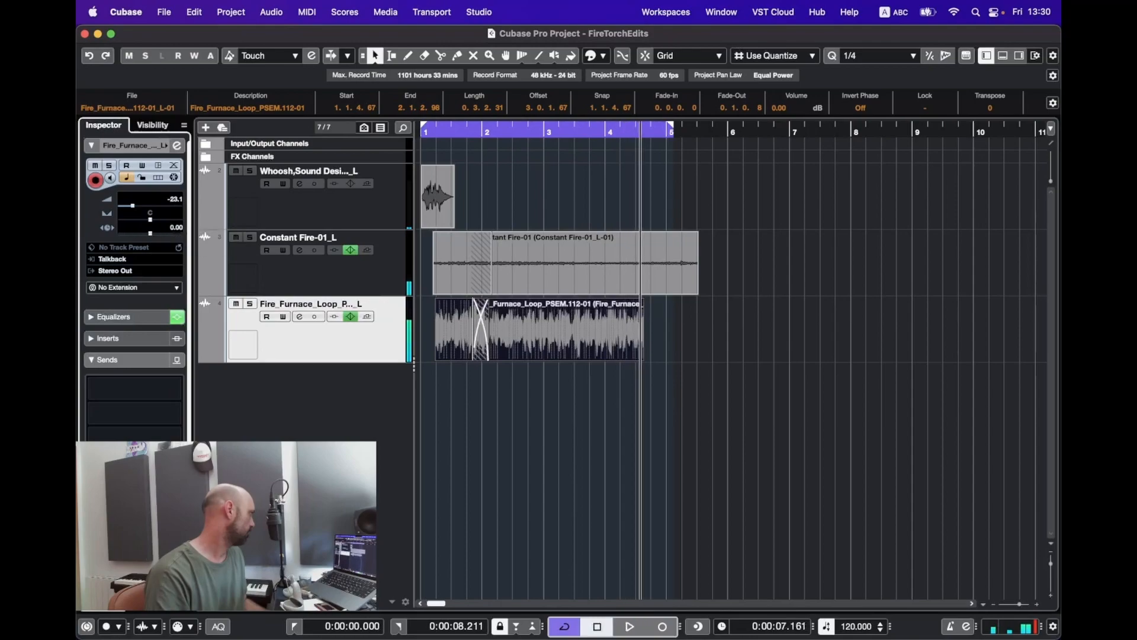
click(314, 204)
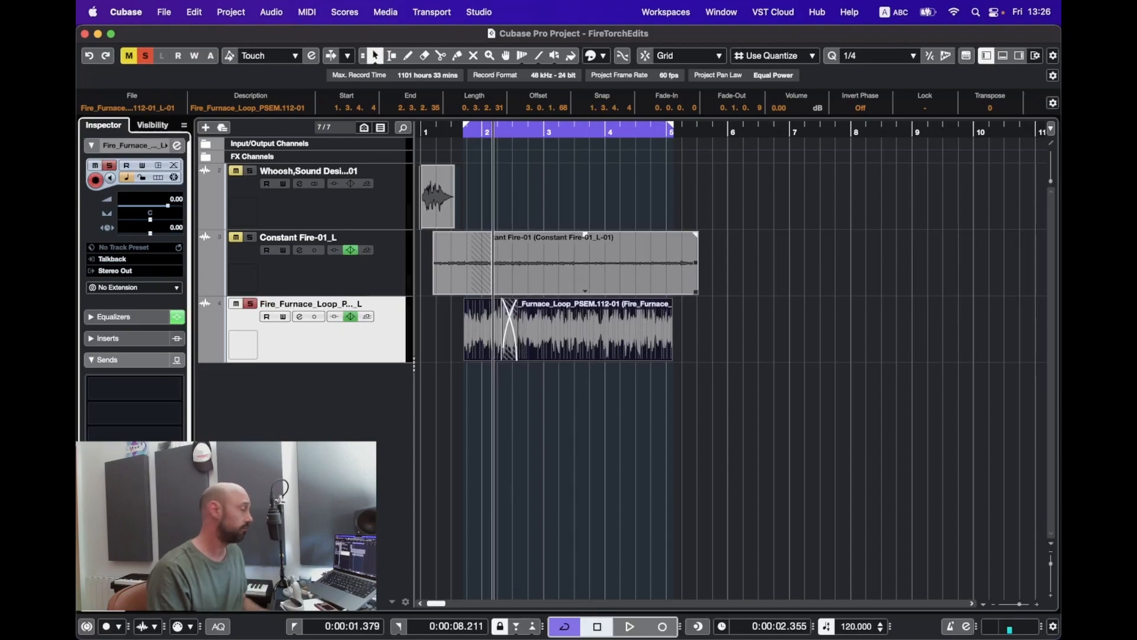
Step: Loop the Constant Fire clip and open Export Audio Mixdown with the old file name cleared
click(308, 269)
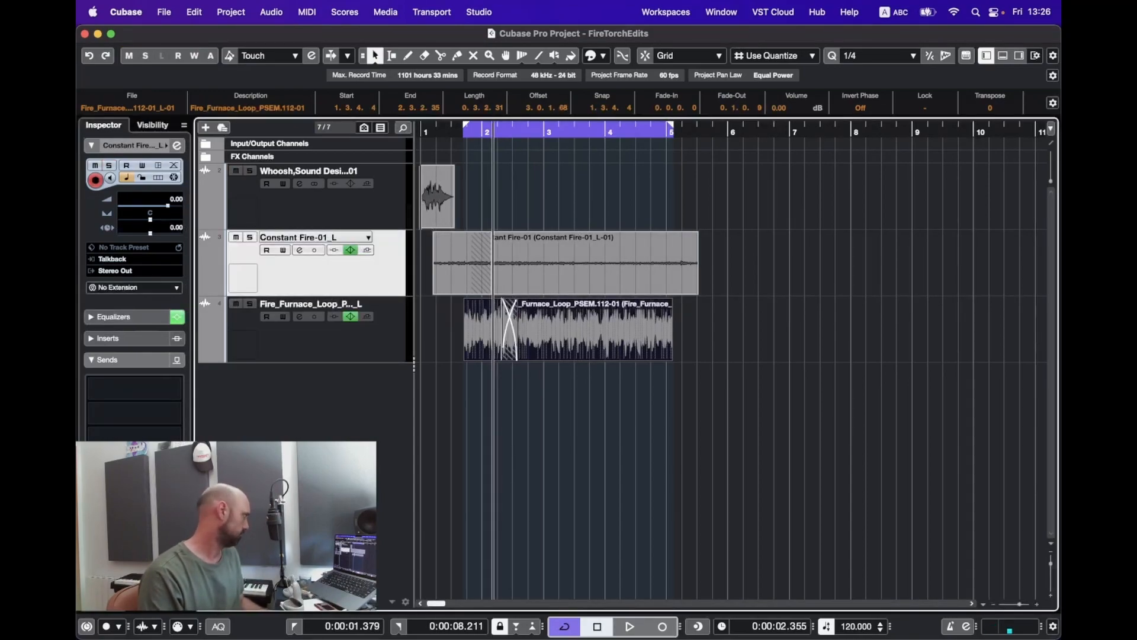
click(472, 237)
key(p)
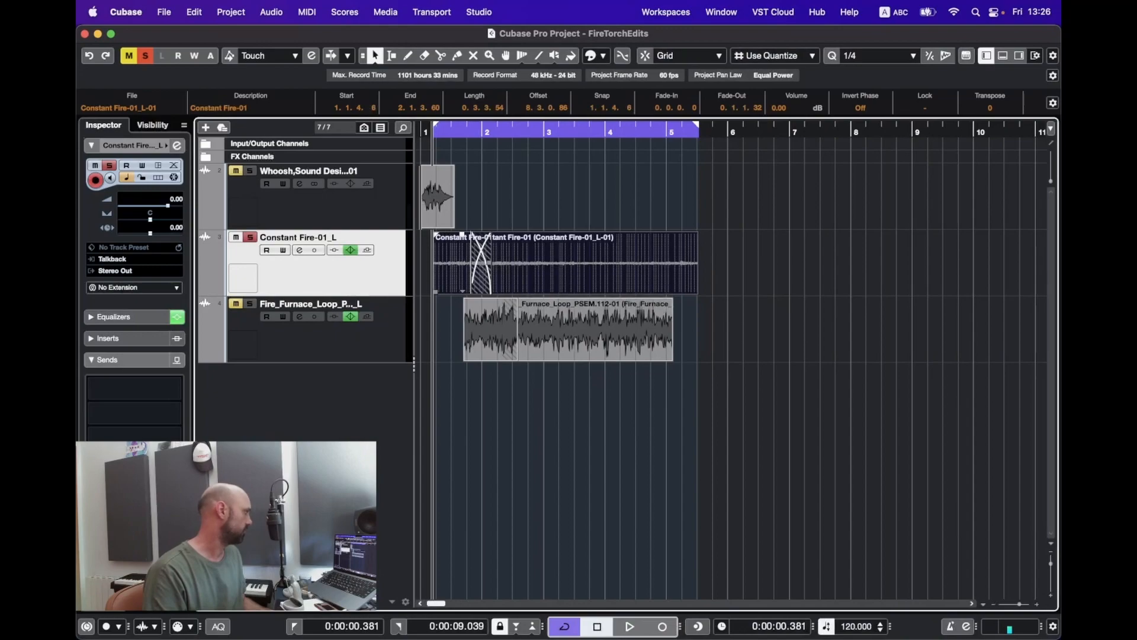
key(super+shift+e)
key(BackSpace)
Step: Name the export Torch_Main_Loop with a 24 bit depth
text(Torch_Main_)
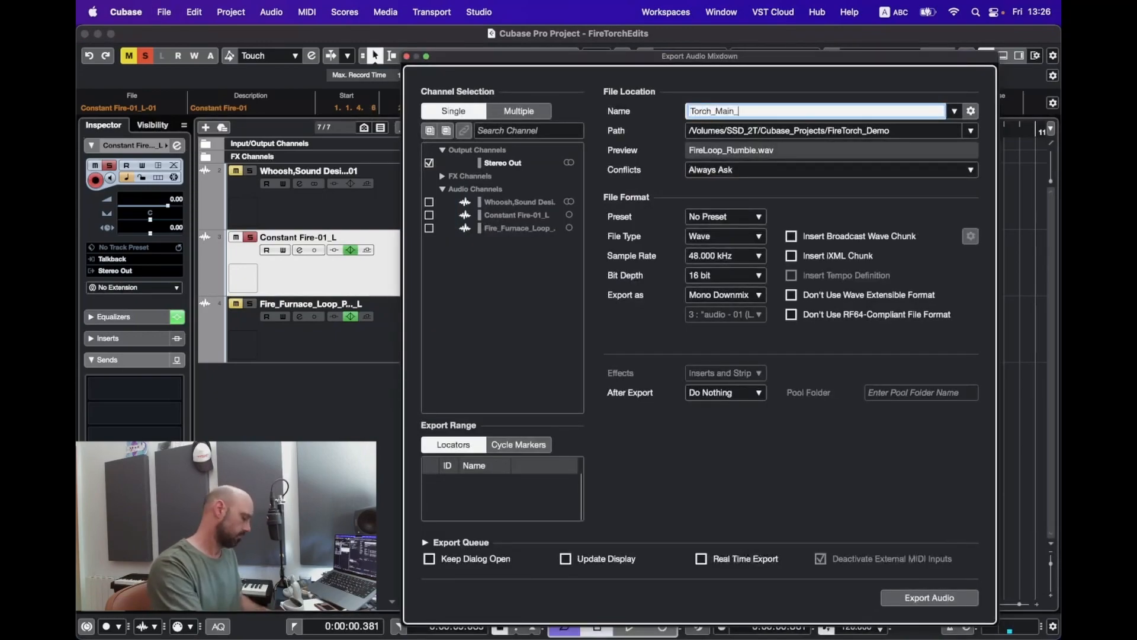
text(Loop)
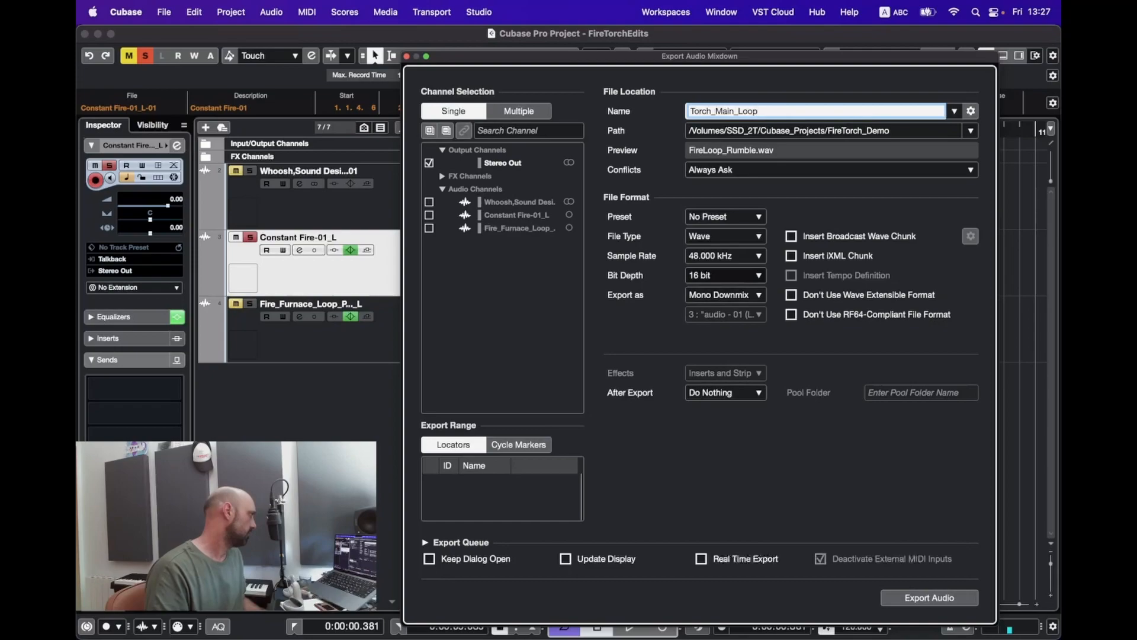
click(731, 275)
click(728, 302)
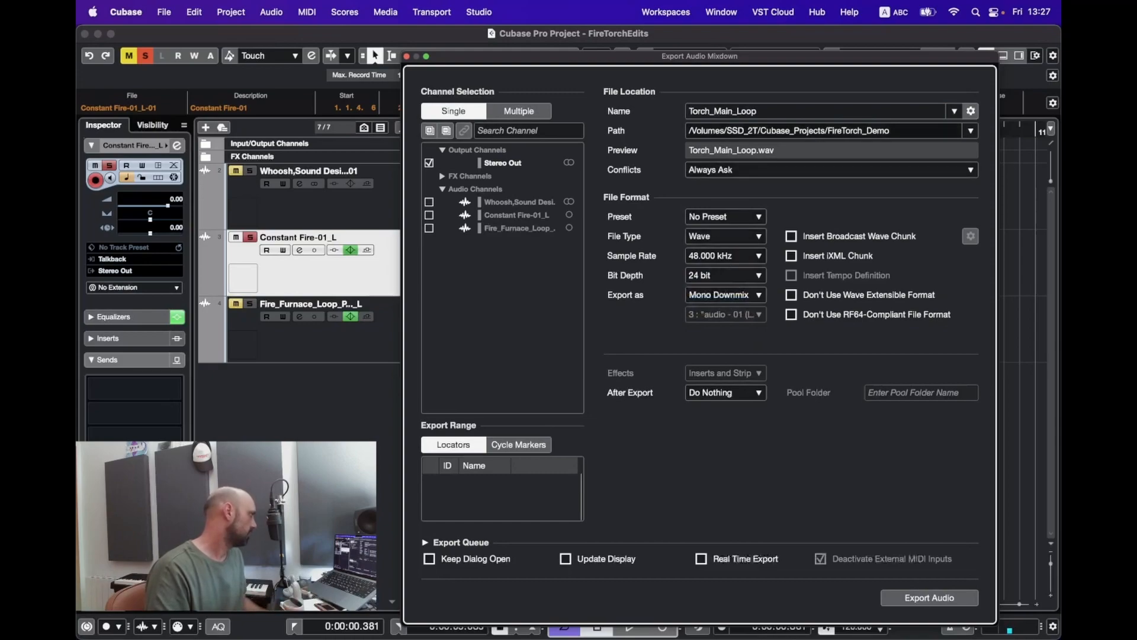
Step: Set the FireTorch_Demo folder as the export path and export the mixdown
click(971, 130)
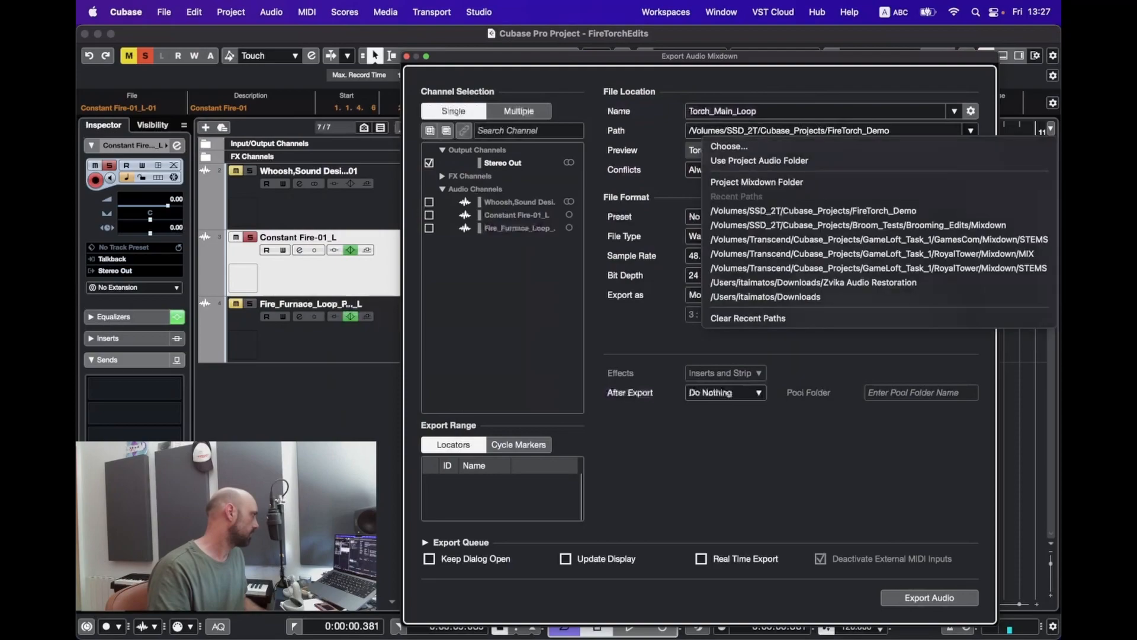
click(737, 144)
click(449, 215)
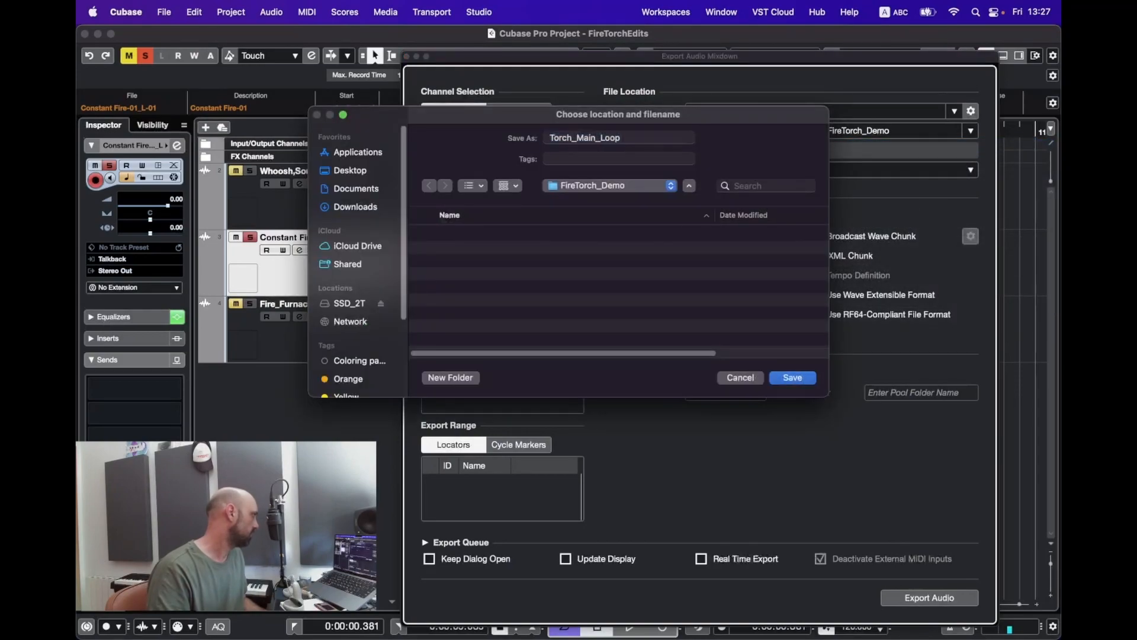
key(Return)
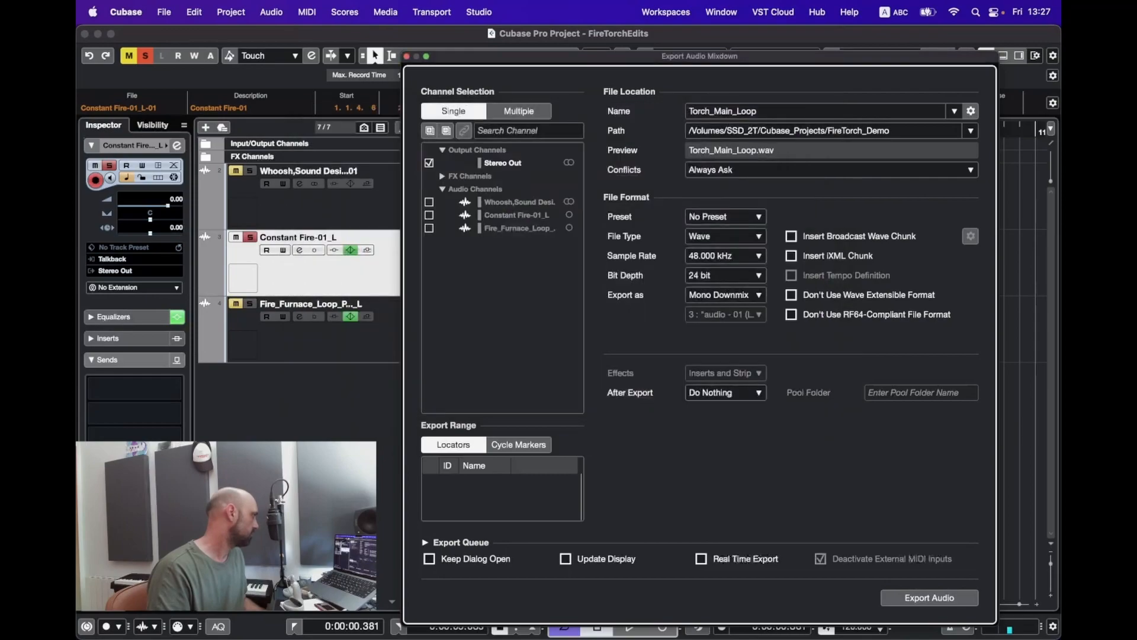
click(929, 598)
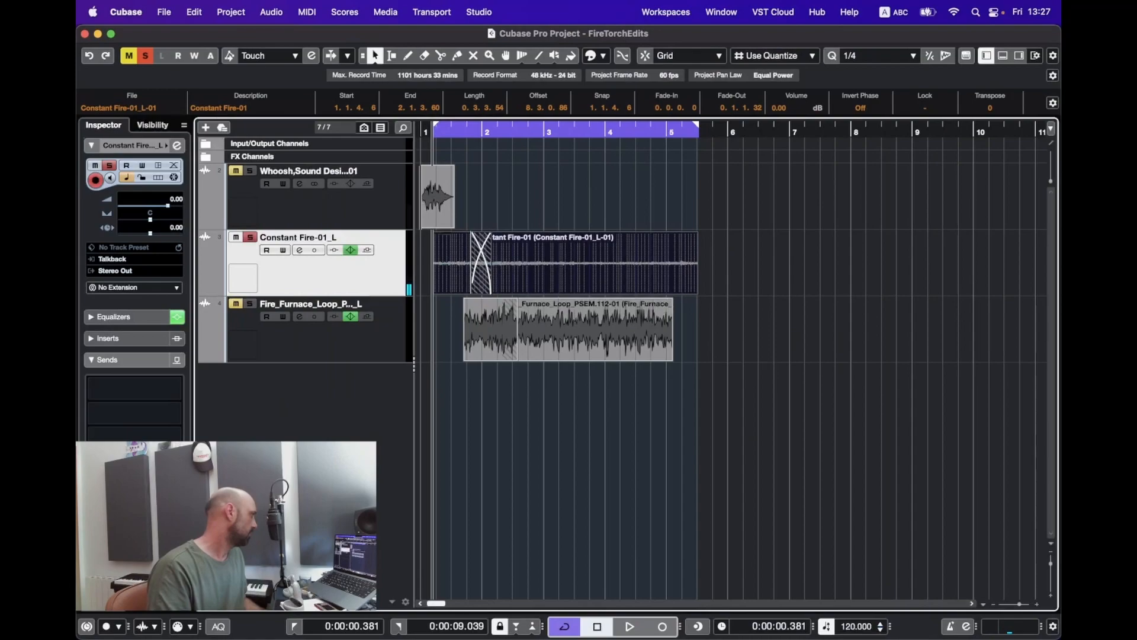
Step: Set the loop range to the furnace clip and solo the furnace loop track
drag(477, 398, 611, 353)
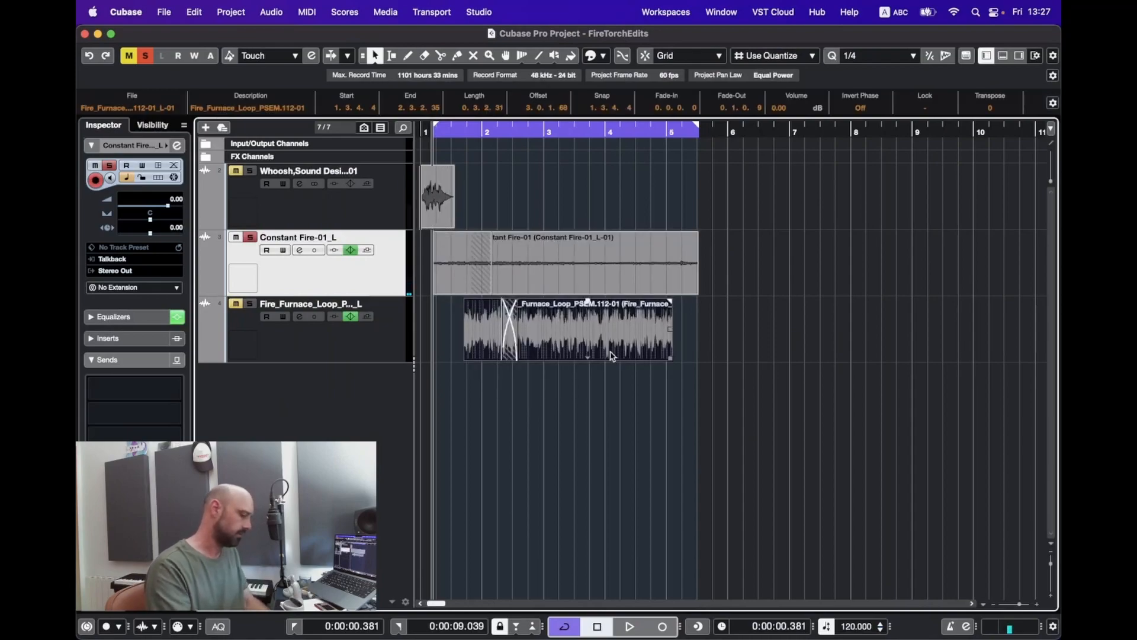
key(p)
key(1)
key(Down)
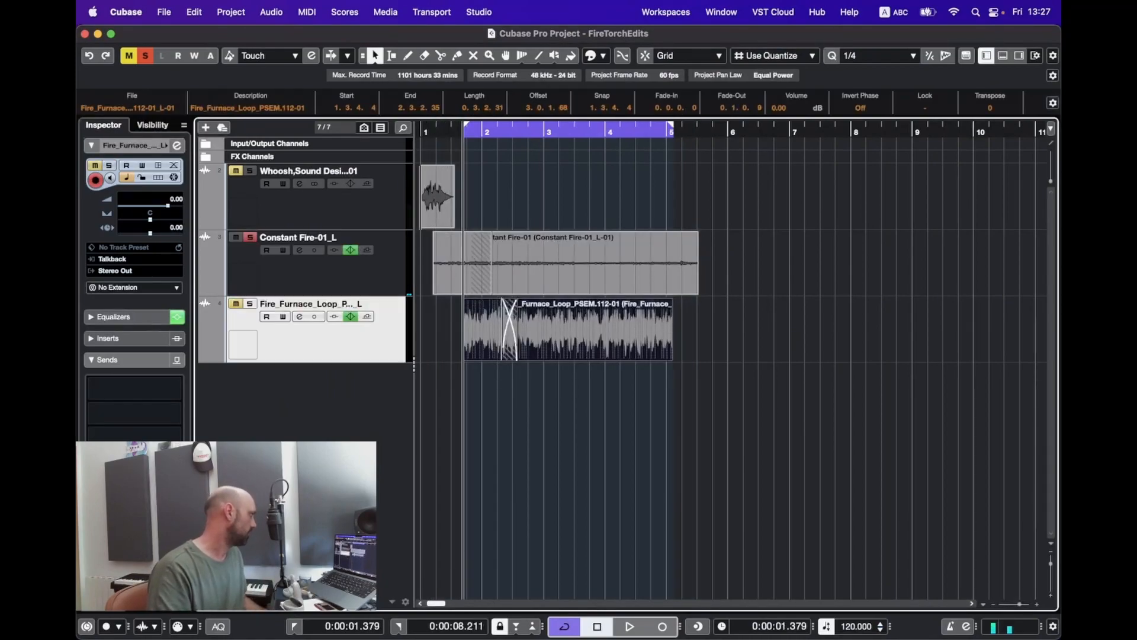
key(s)
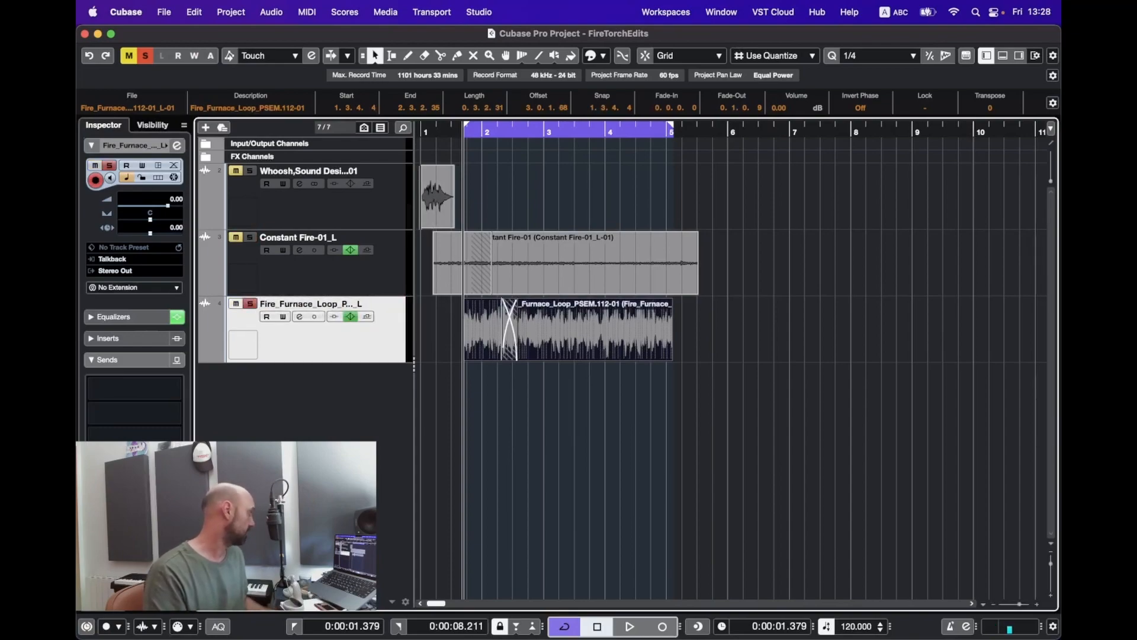
Step: Export the furnace mixdown with the file name Torch_LowRumble
key(super+shift+e)
key(Right)
key(BackSpace)
key(BackSpace)
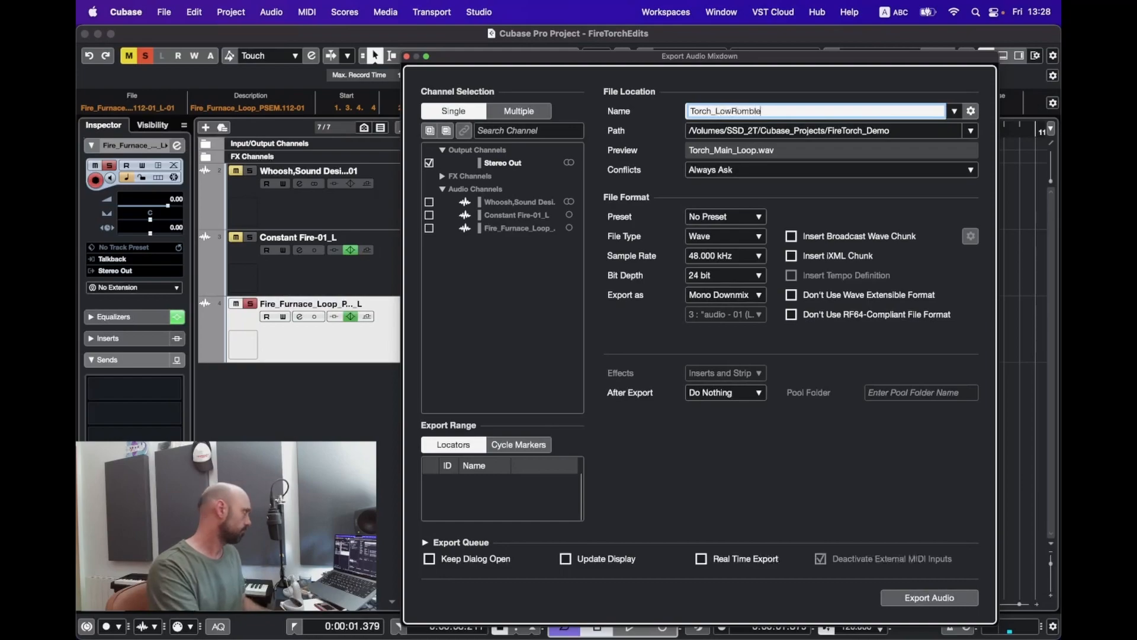
key(Return)
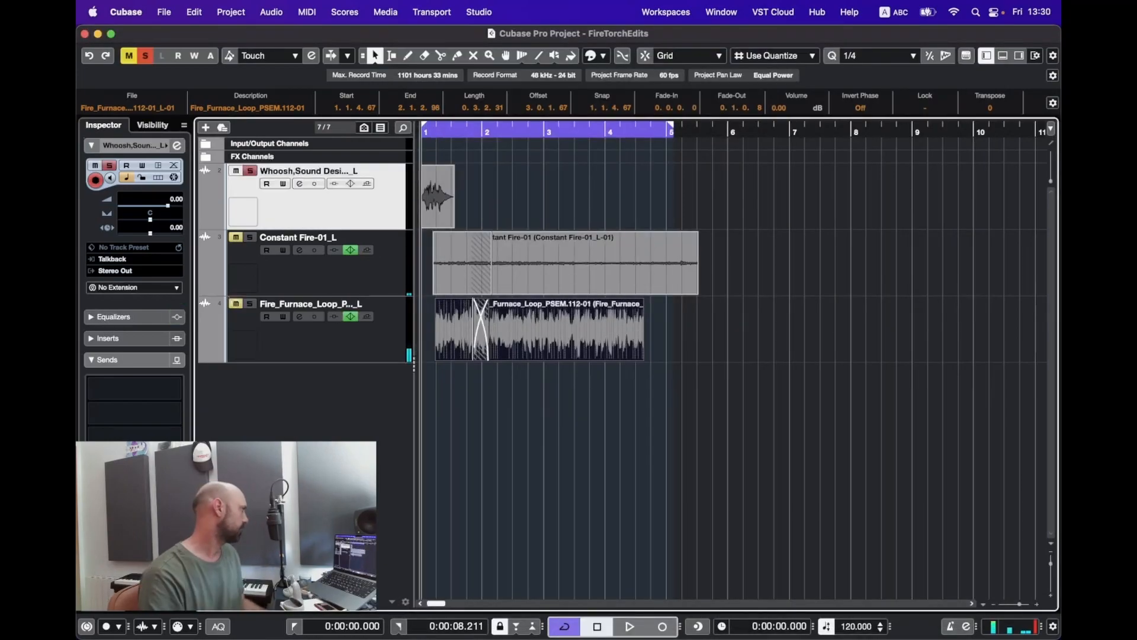
Step: Set the loop range to the whoosh clip
key(p)
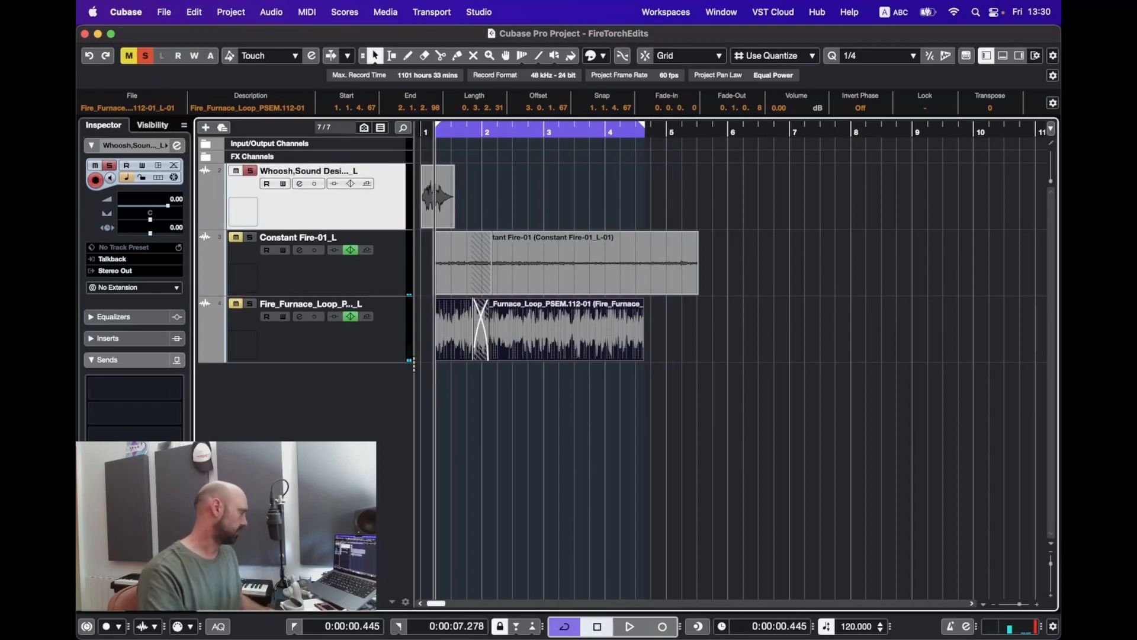
key(super+shift+a)
click(437, 196)
key(p)
Step: Export the whoosh mixdown as Torch_Ignition from File > Export > Audio Mixdown
click(164, 12)
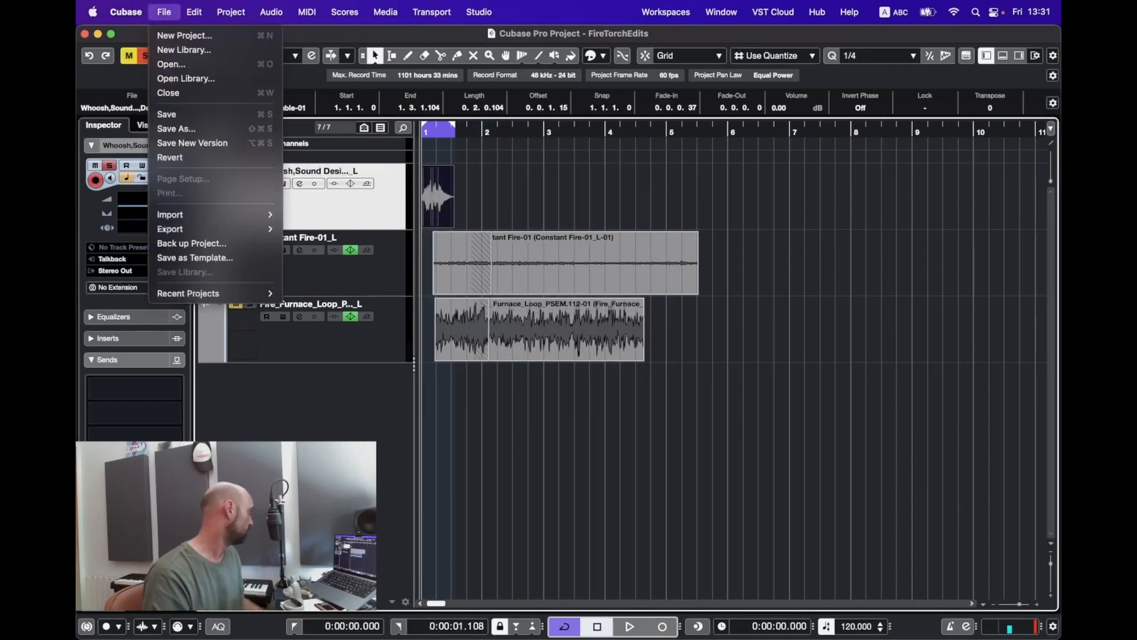
mouse_move(170, 228)
click(319, 257)
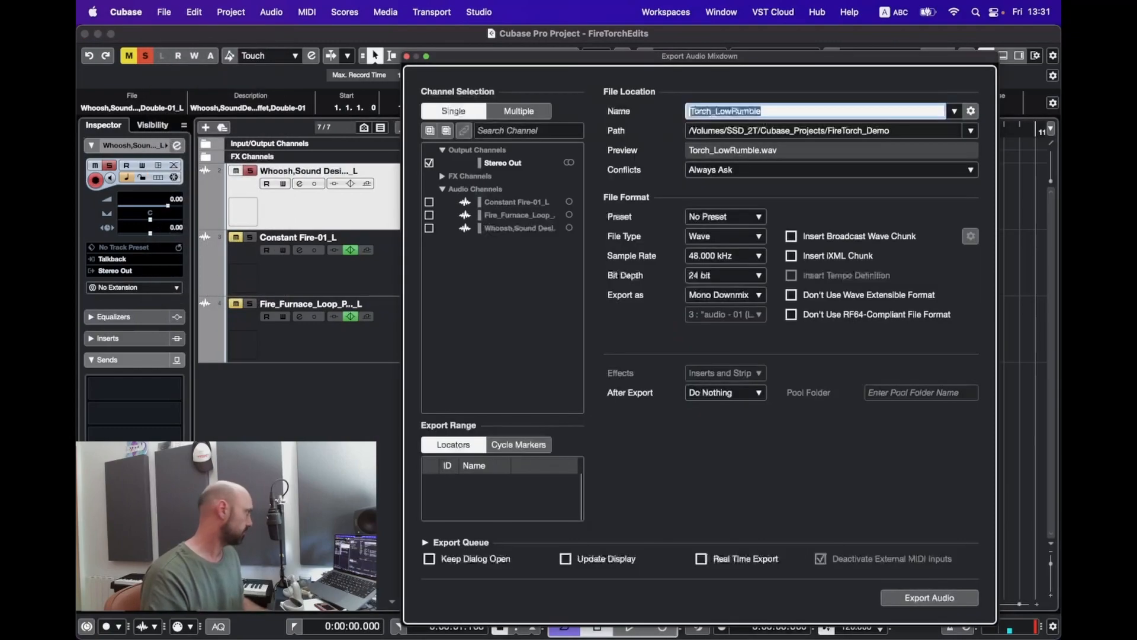
key(Right)
key(cmd+a)
text(Torch)
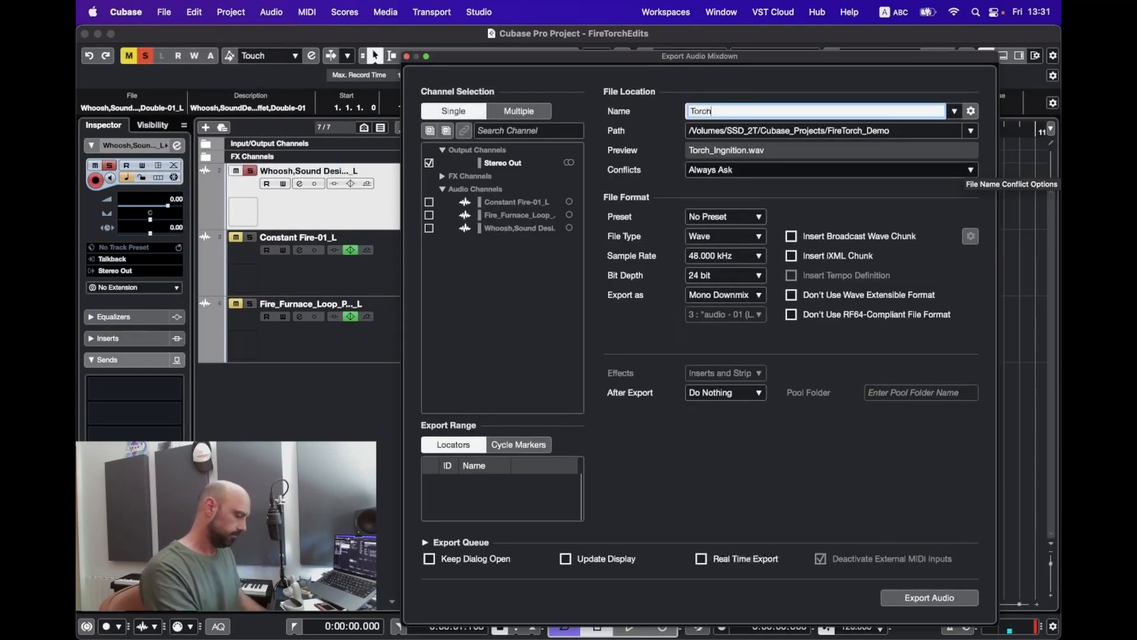
text(_Ignition)
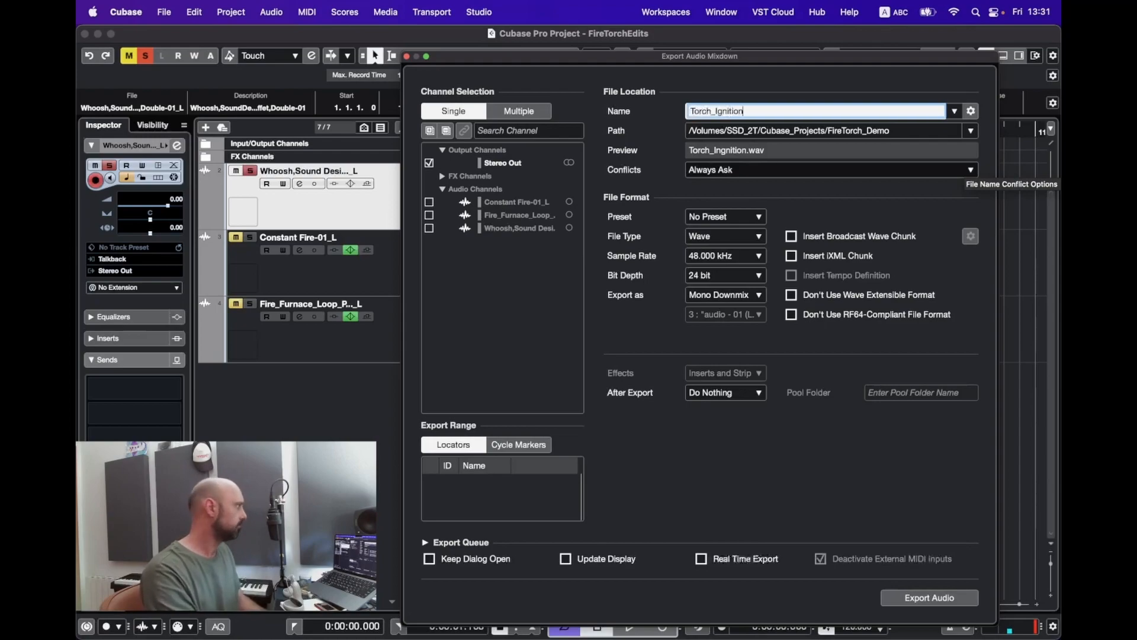
key(Return)
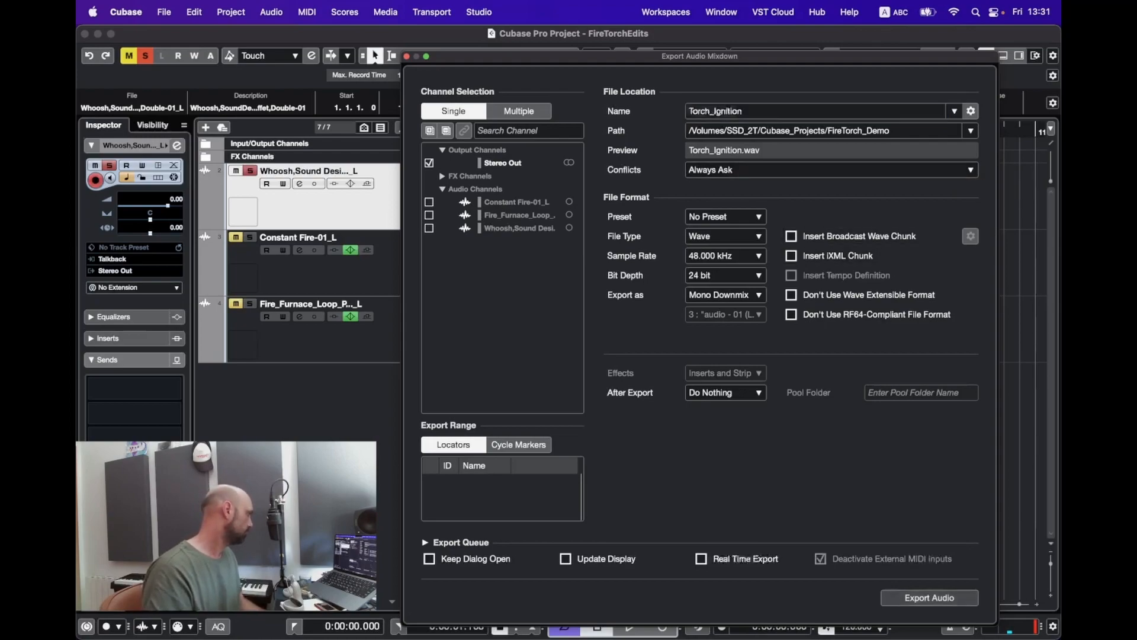
key(Return)
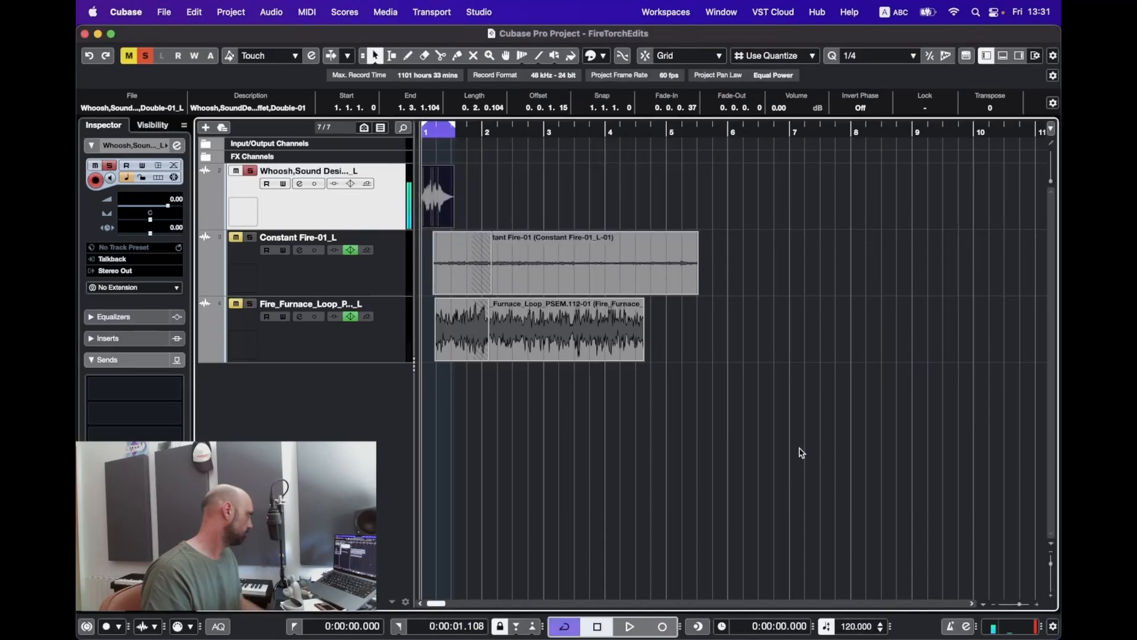